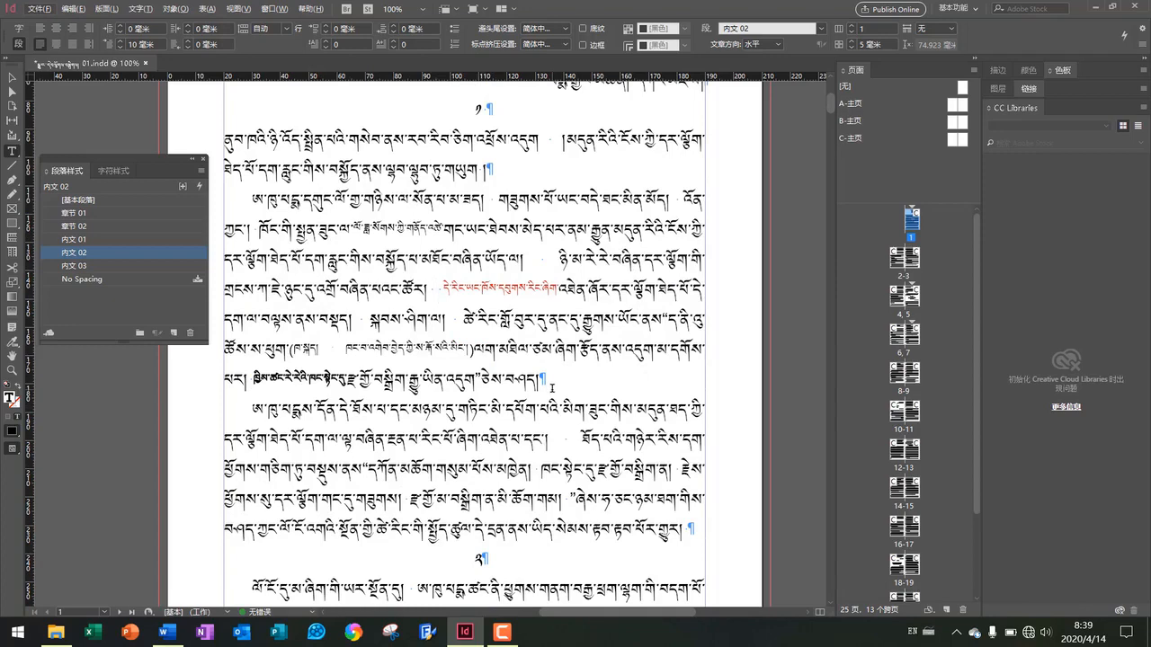
Scroll through the first page's Tibetan text and open the Find/Change dialog
scroll(553, 388, down, 1)
scroll(552, 388, down, 1)
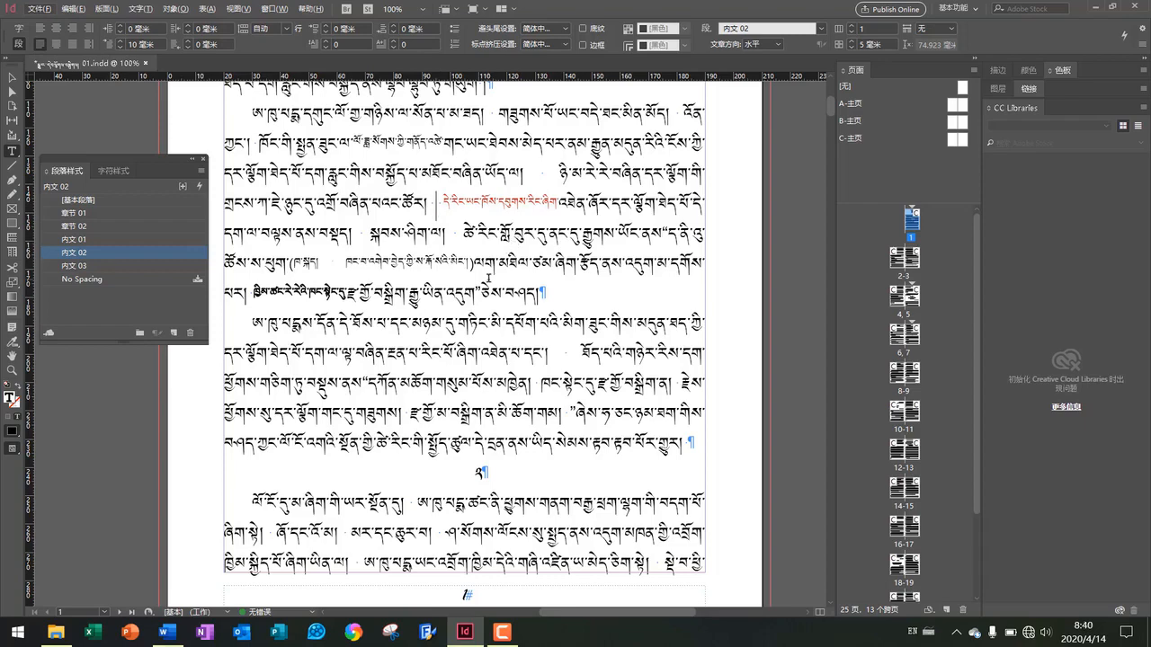
scroll(488, 279, down, 3)
scroll(489, 279, up, 1)
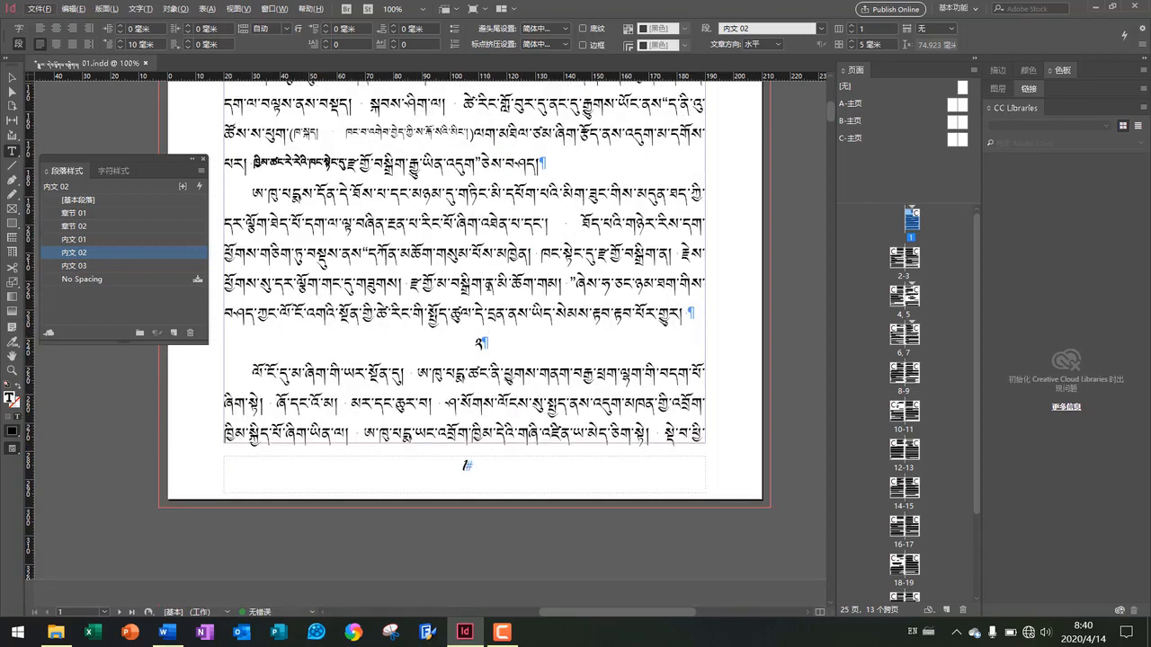
scroll(490, 284, up, 1)
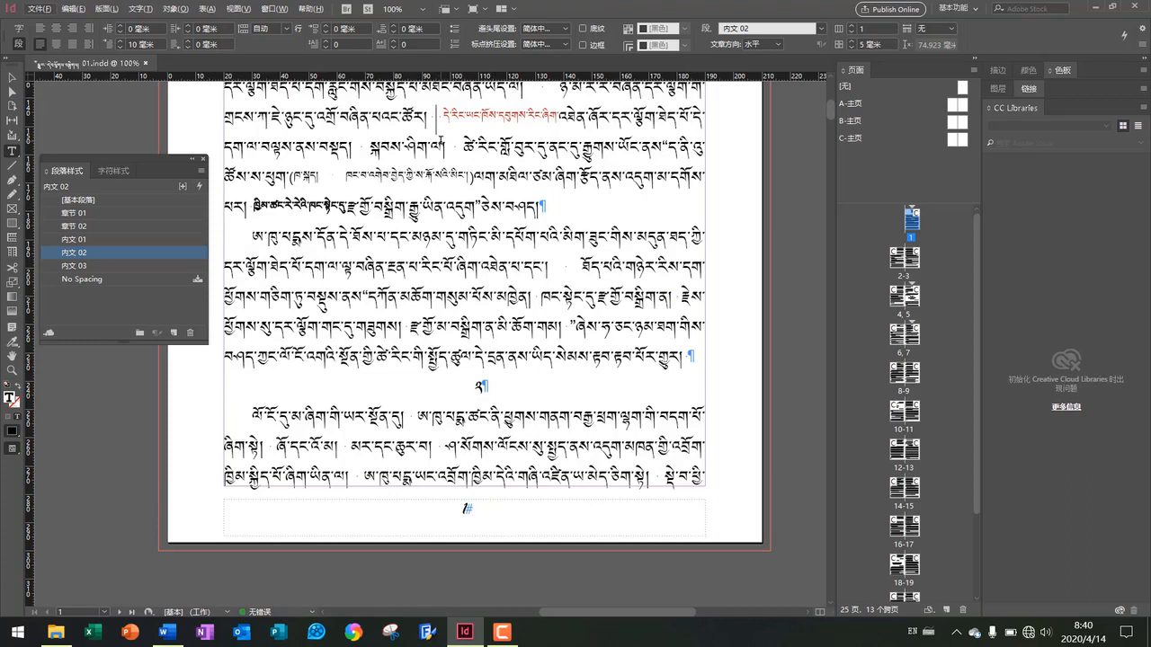
scroll(438, 117, up, 1)
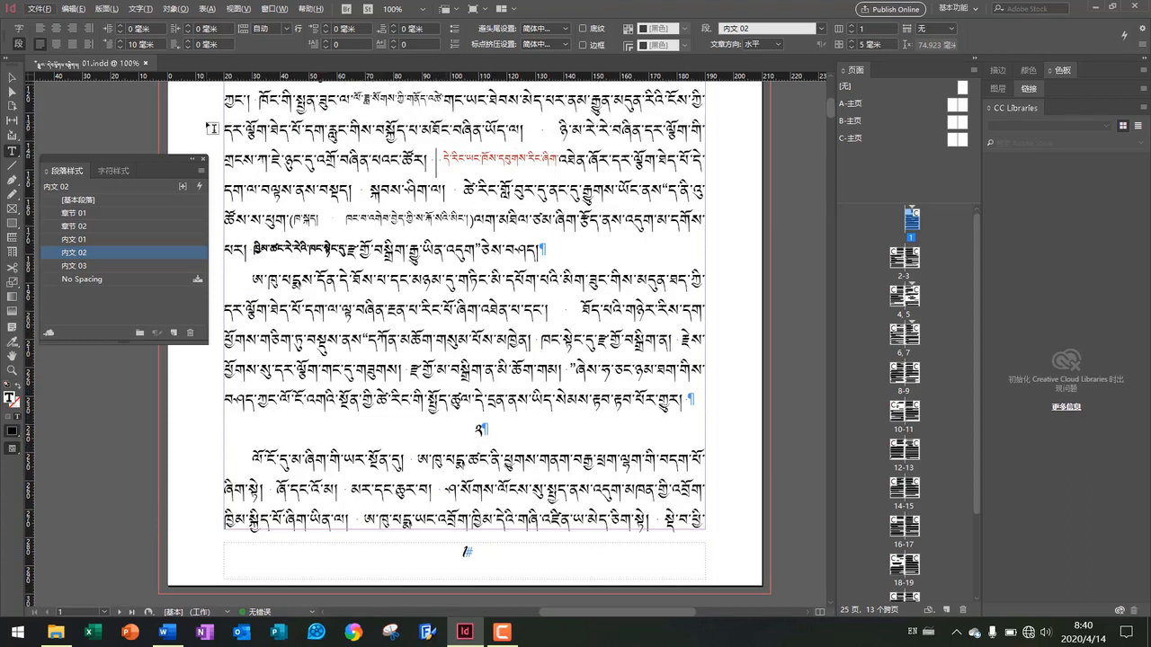
click(71, 9)
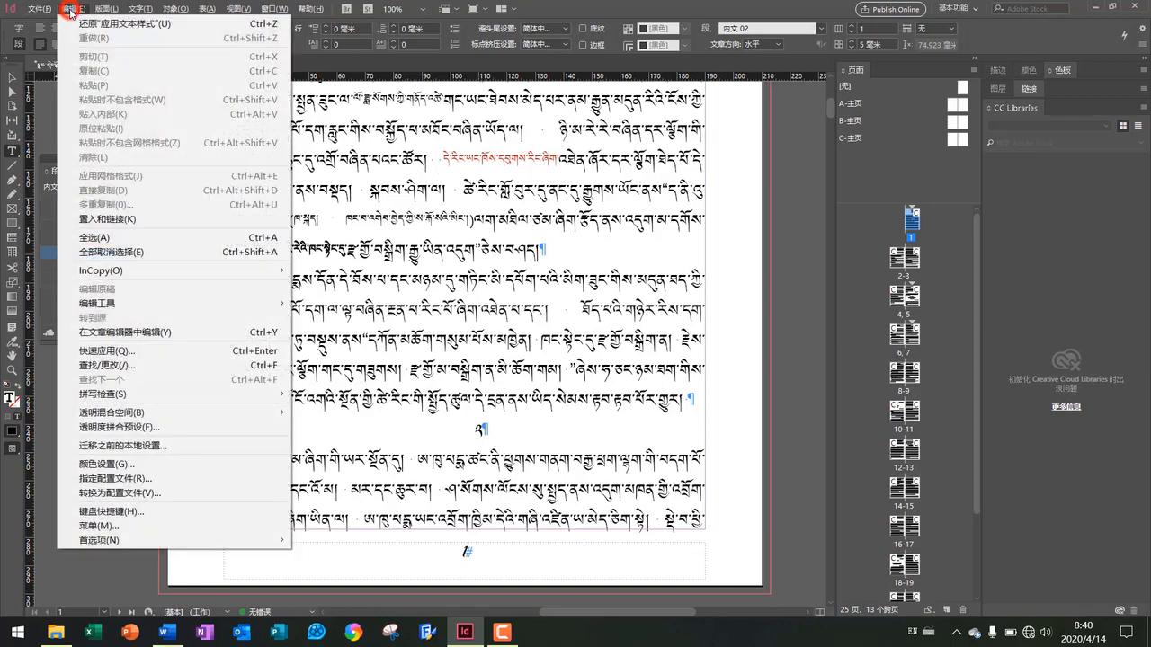
click(122, 367)
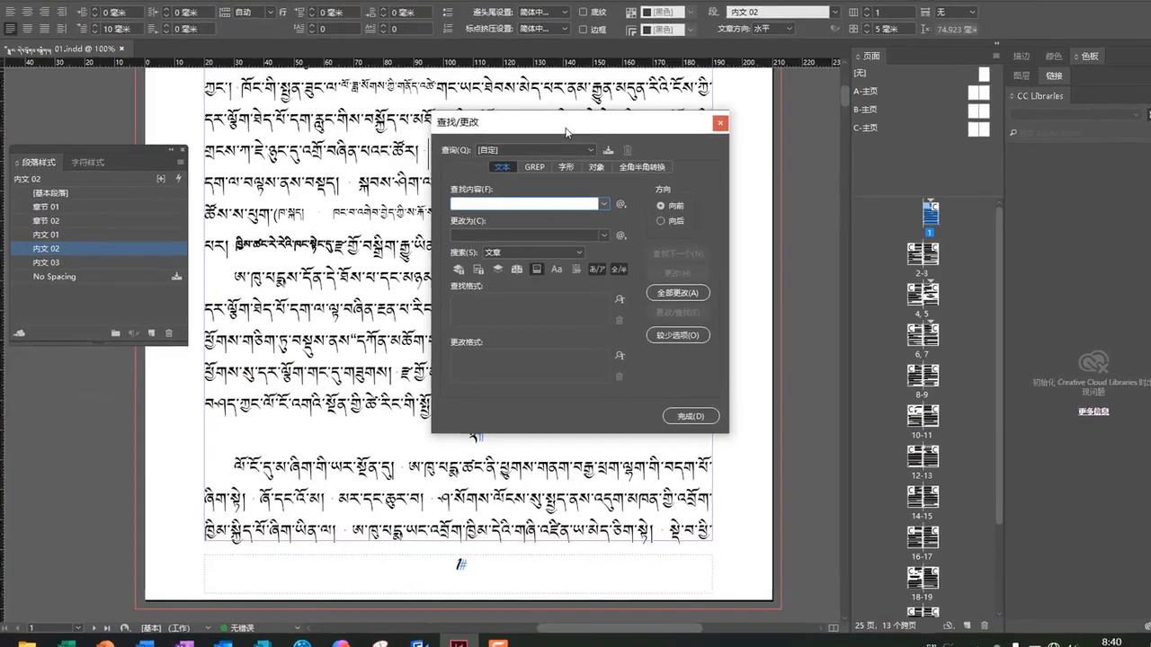
drag(565, 141, 577, 171)
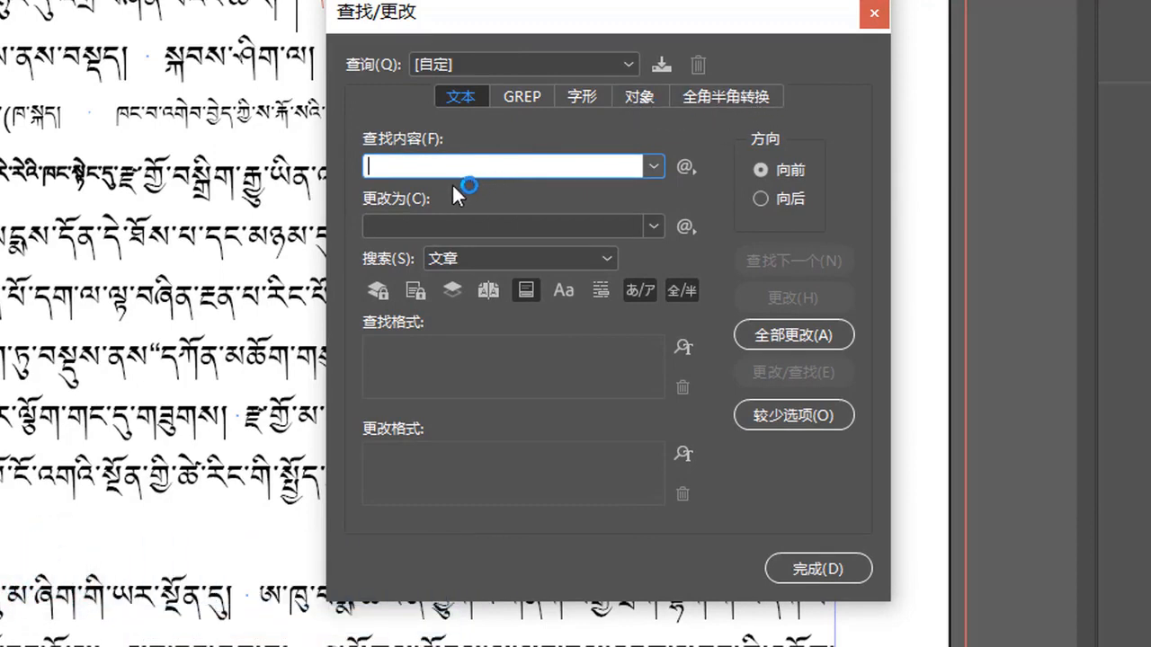
Keep the find and change entries with forward direction and find the next match in the text
click(402, 167)
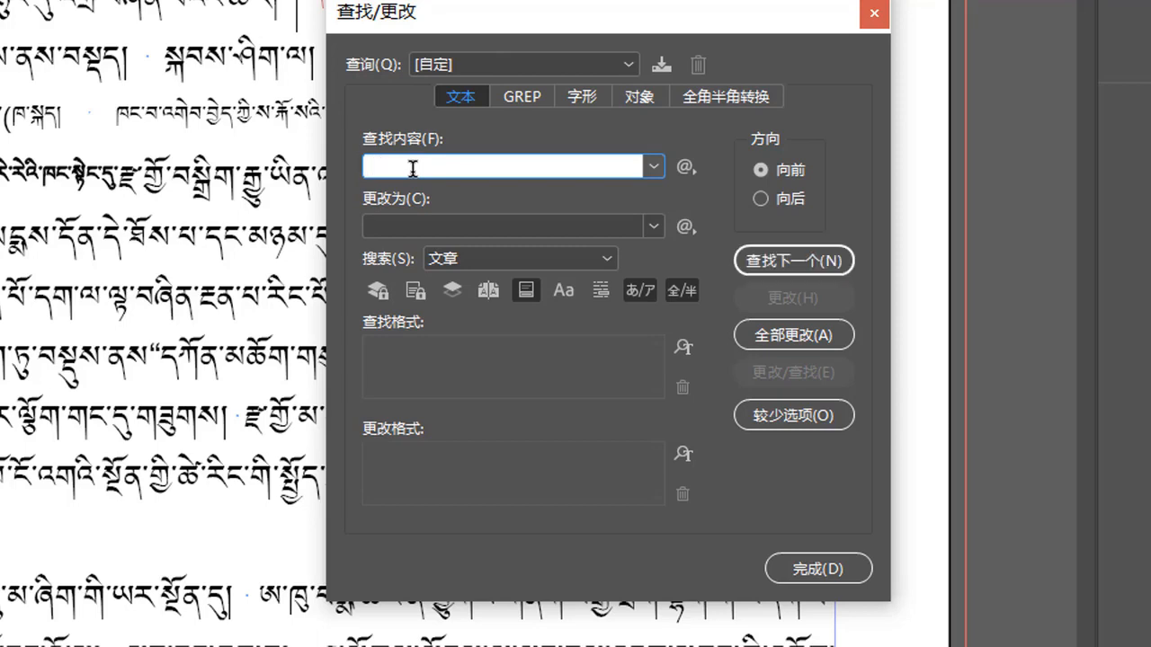
click(403, 221)
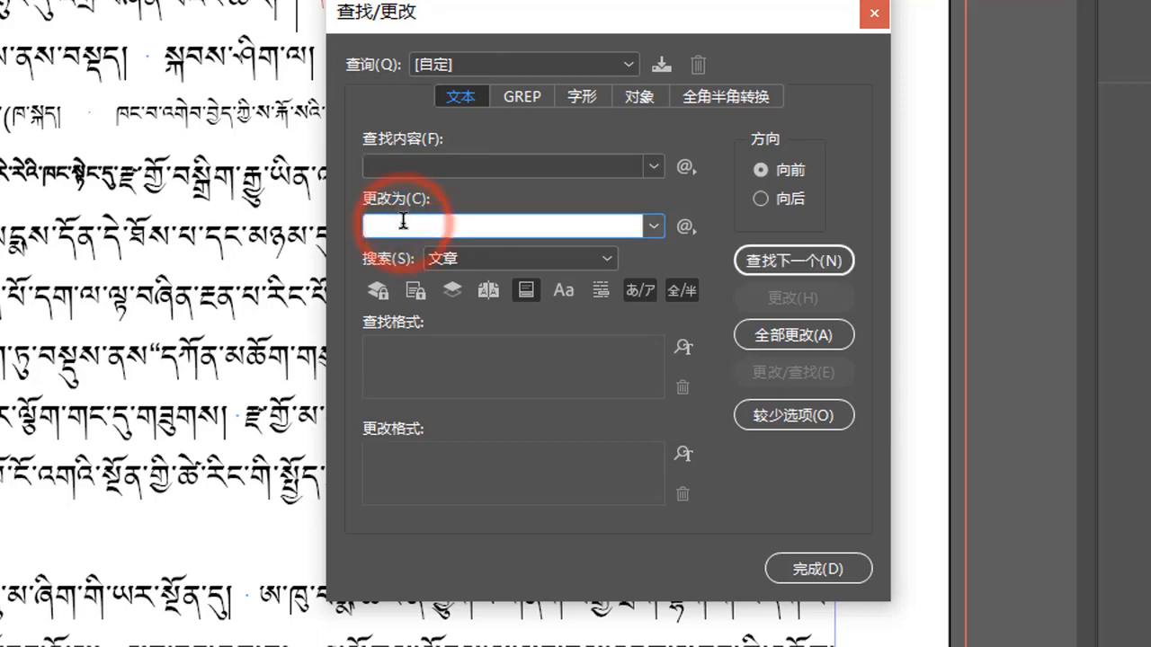
click(764, 197)
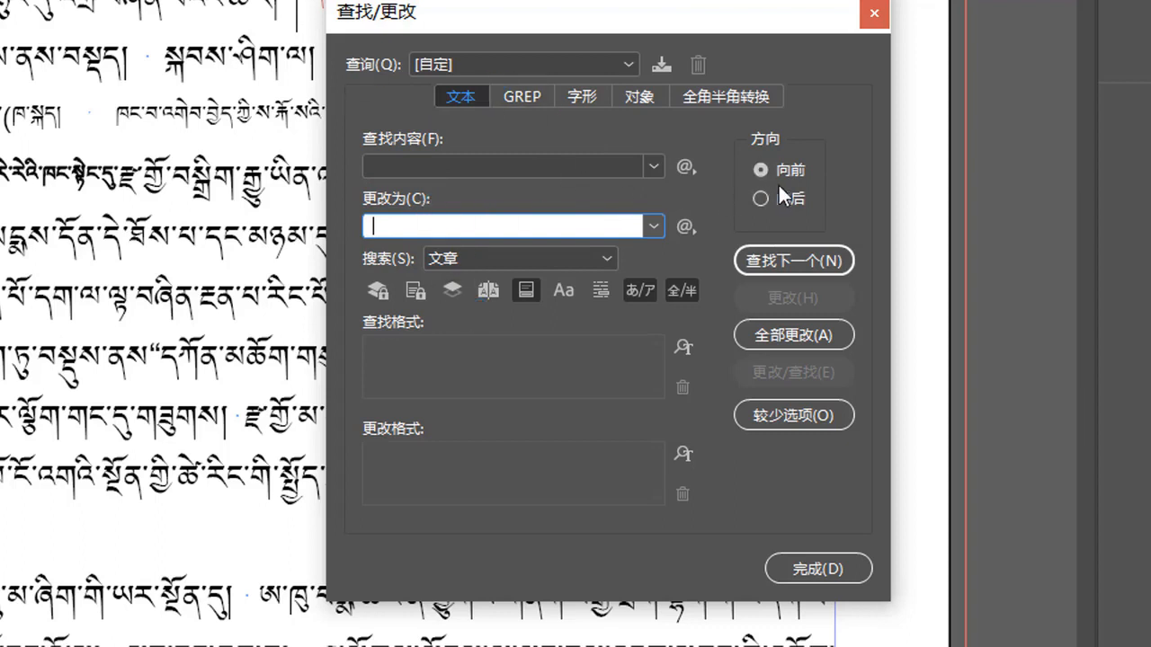
click(764, 263)
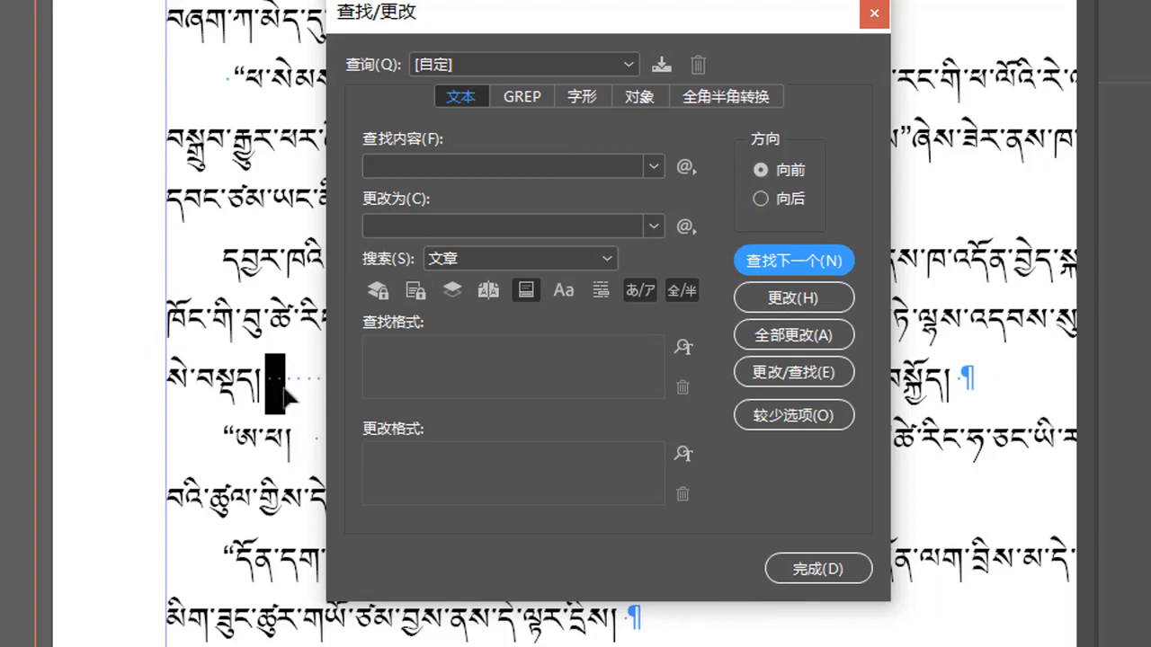
Change all matches of the search throughout the document and acknowledge the completion notice
scroll(282, 389, right, 2)
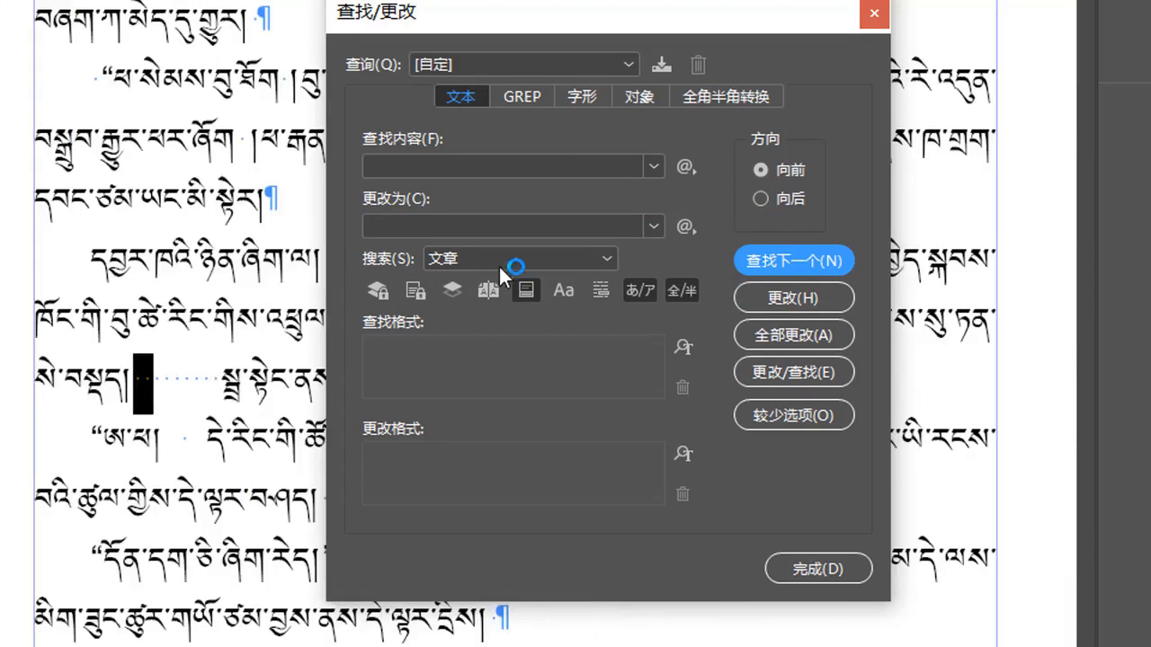
click(778, 349)
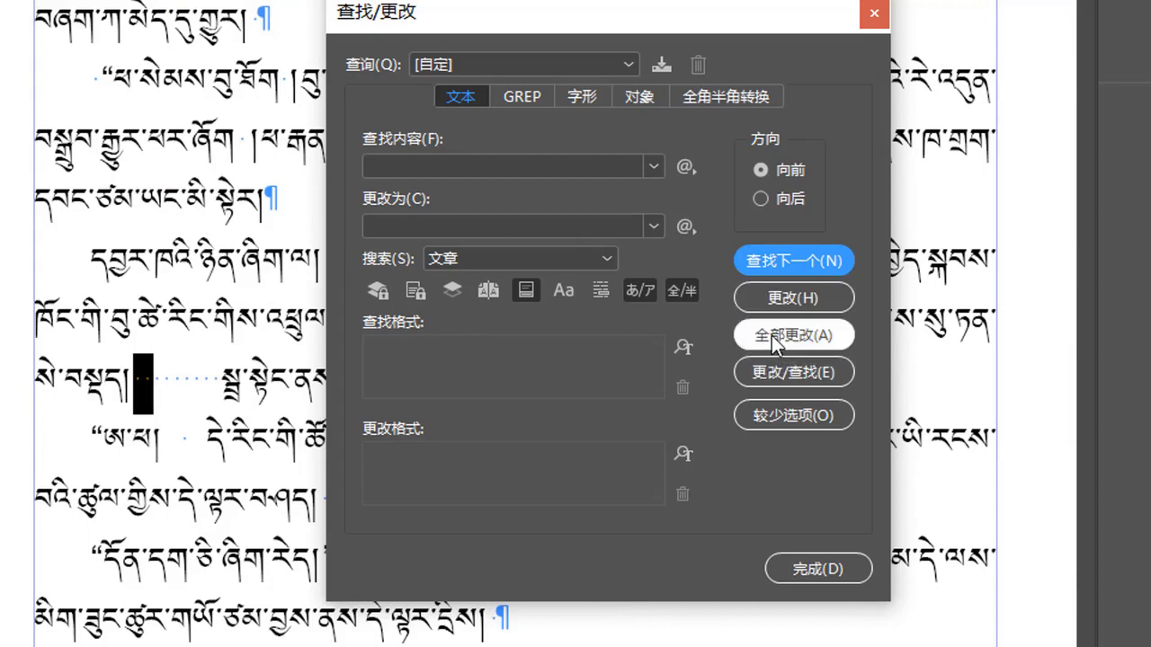
click(771, 335)
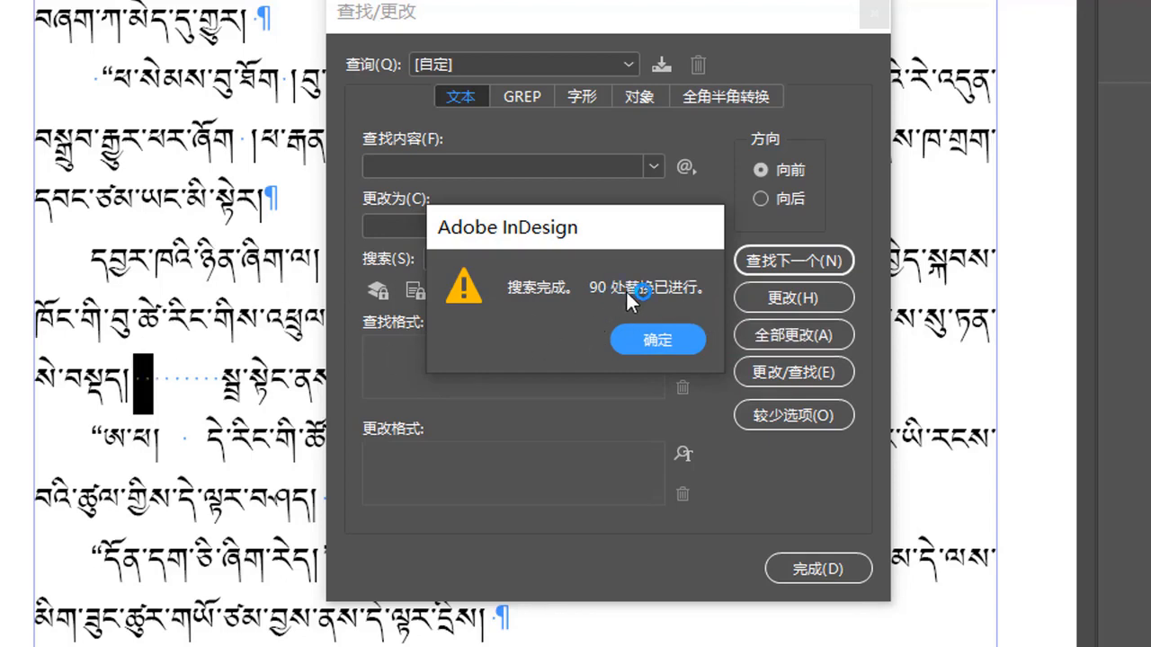
click(656, 339)
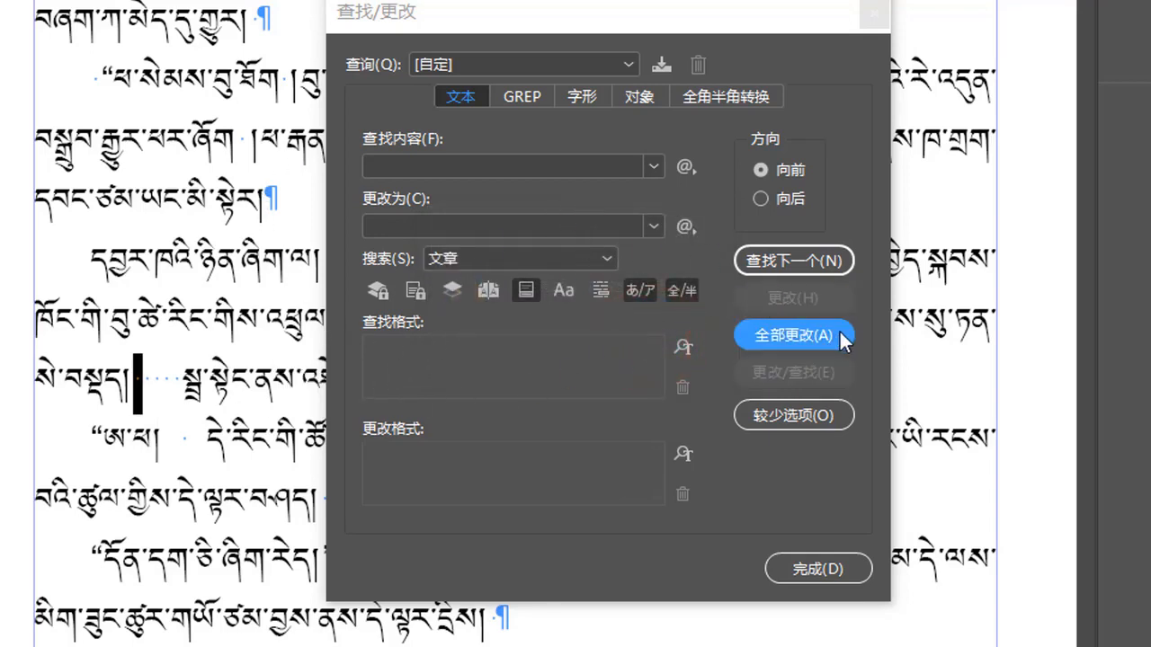
Find the next match again and run Change All a second time
click(793, 263)
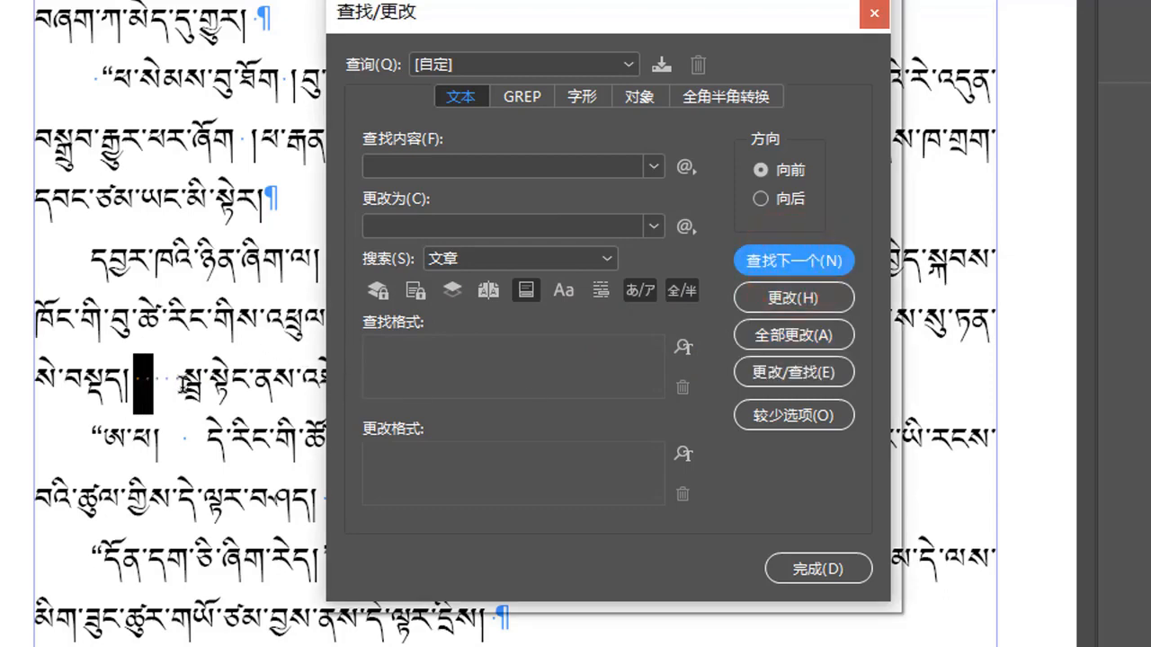
click(462, 401)
click(793, 338)
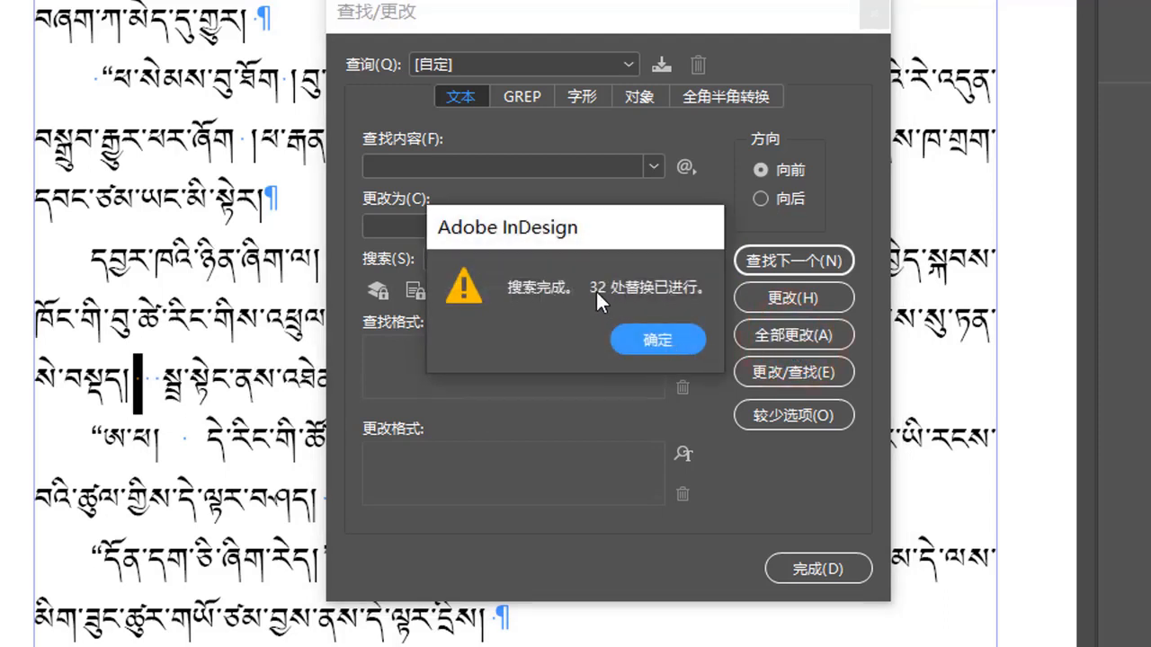
click(667, 346)
Repeat Find Next and Change All twice more, then close the Find/Change dialog
click(797, 261)
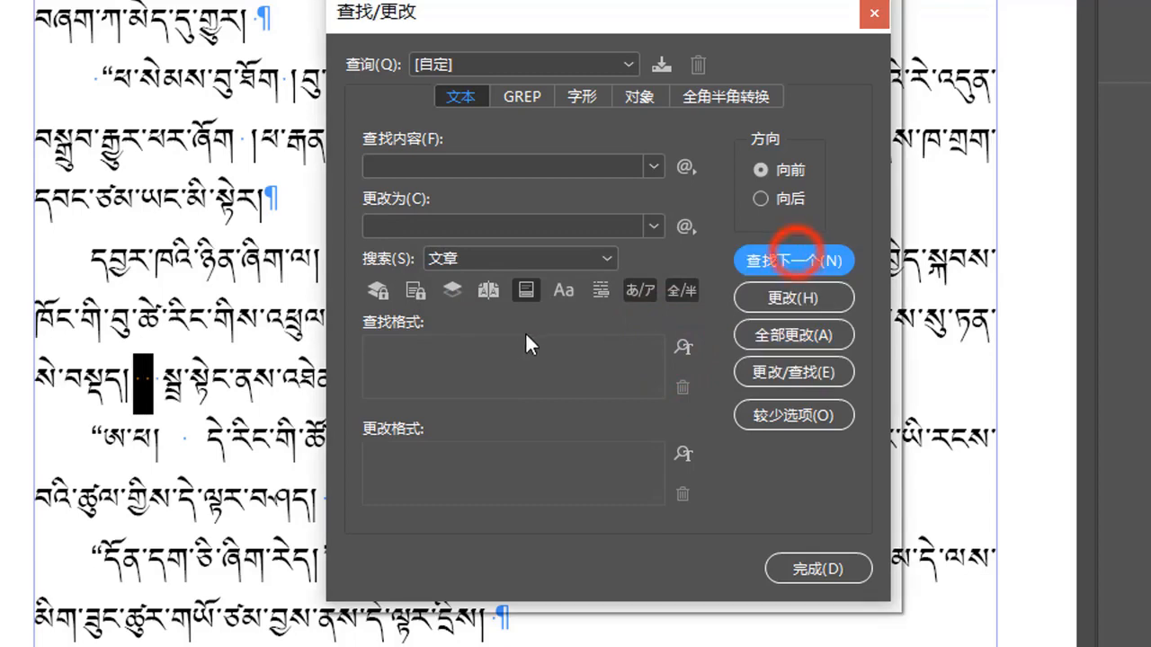
click(782, 339)
click(659, 345)
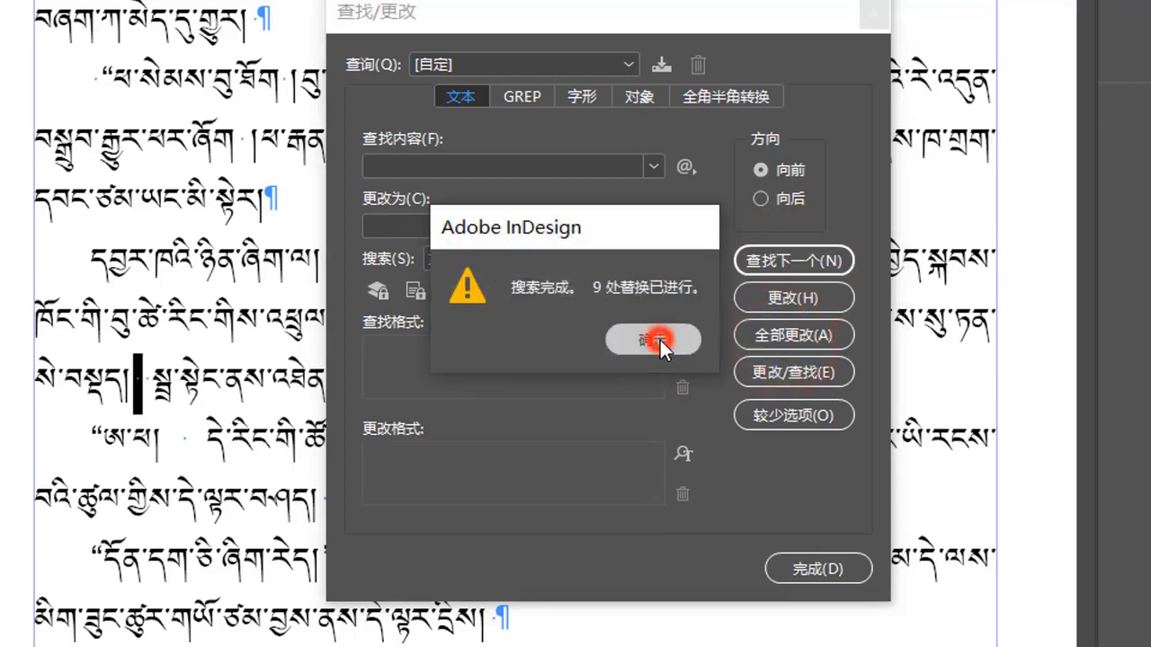
click(820, 260)
click(790, 339)
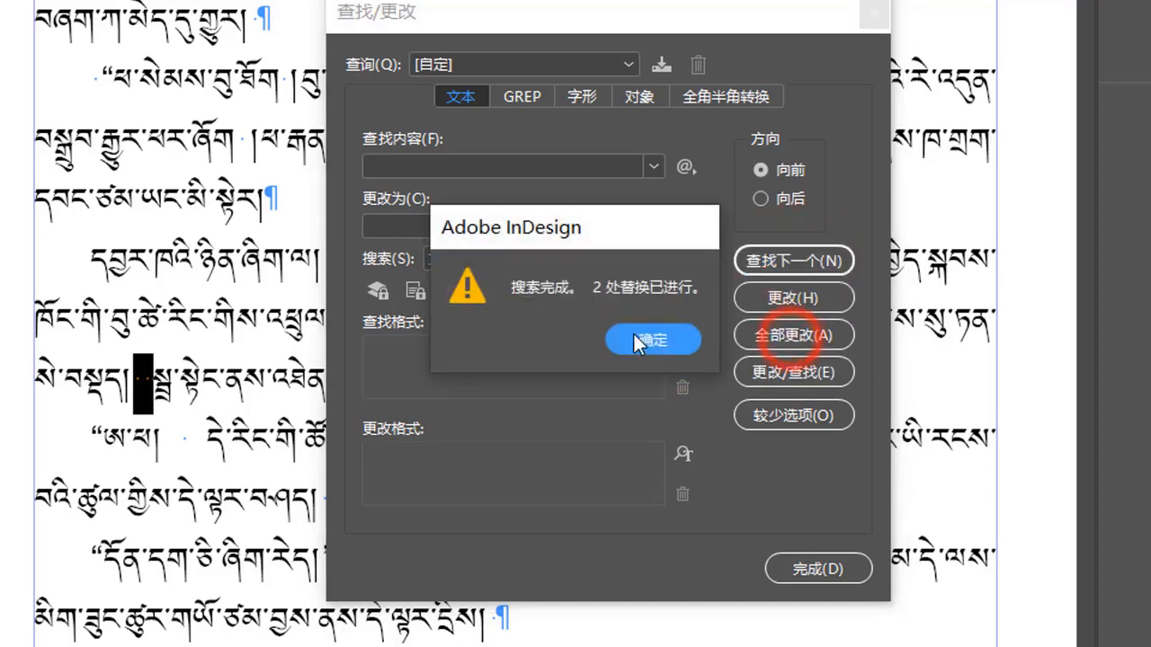
click(639, 334)
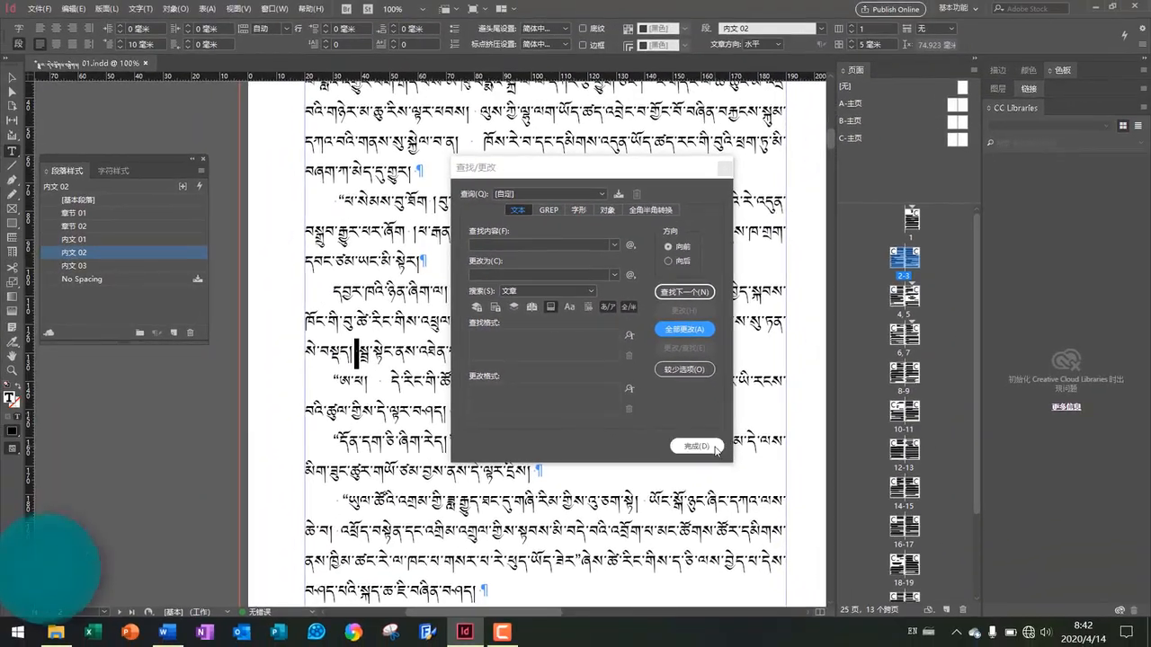
click(716, 447)
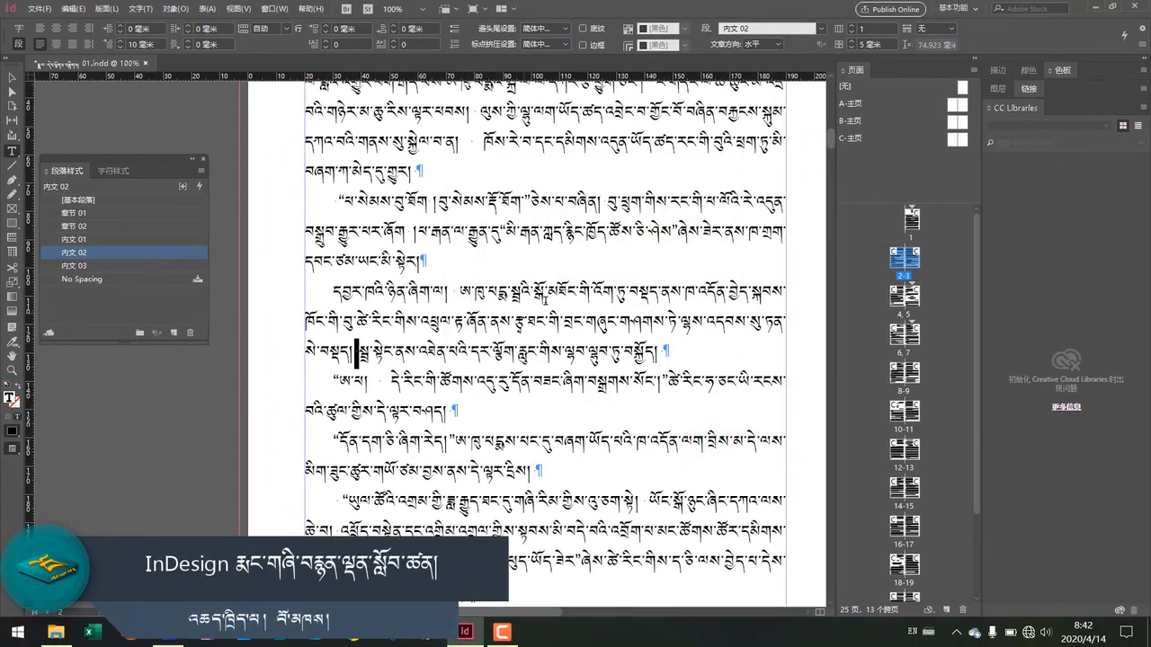
Zoom and scroll across the spread to inspect the spacing between Tibetan words
scroll(547, 297, up, 5)
scroll(547, 297, up, 2)
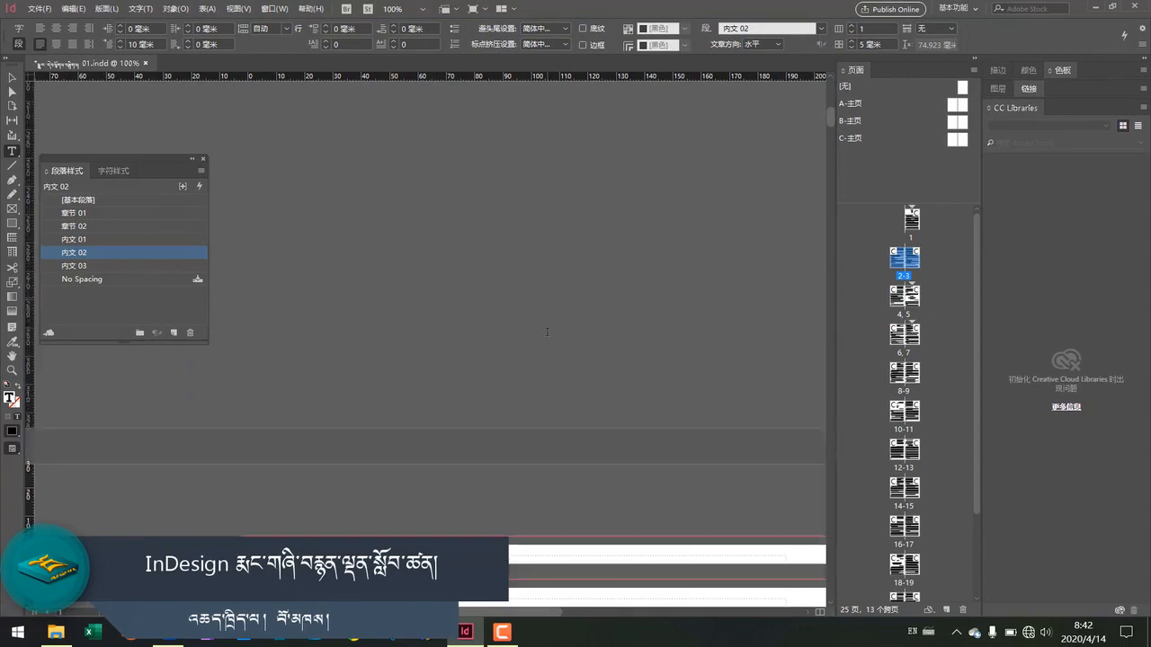
scroll(549, 333, down, 3)
scroll(551, 368, up, 4)
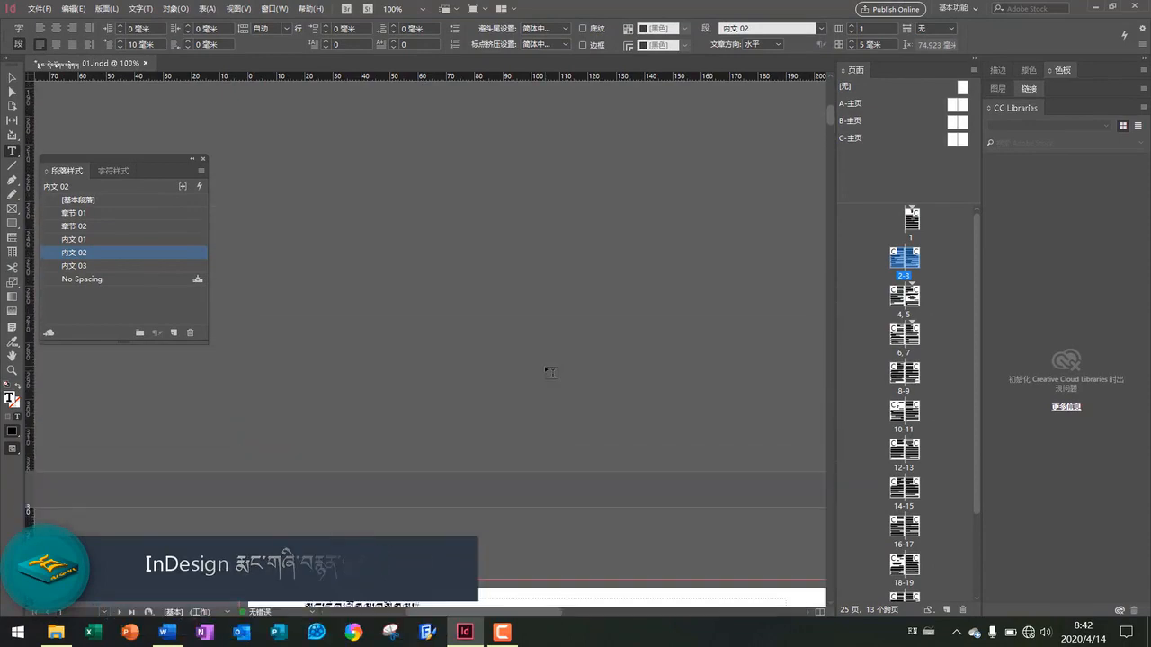
scroll(555, 355, down, 4)
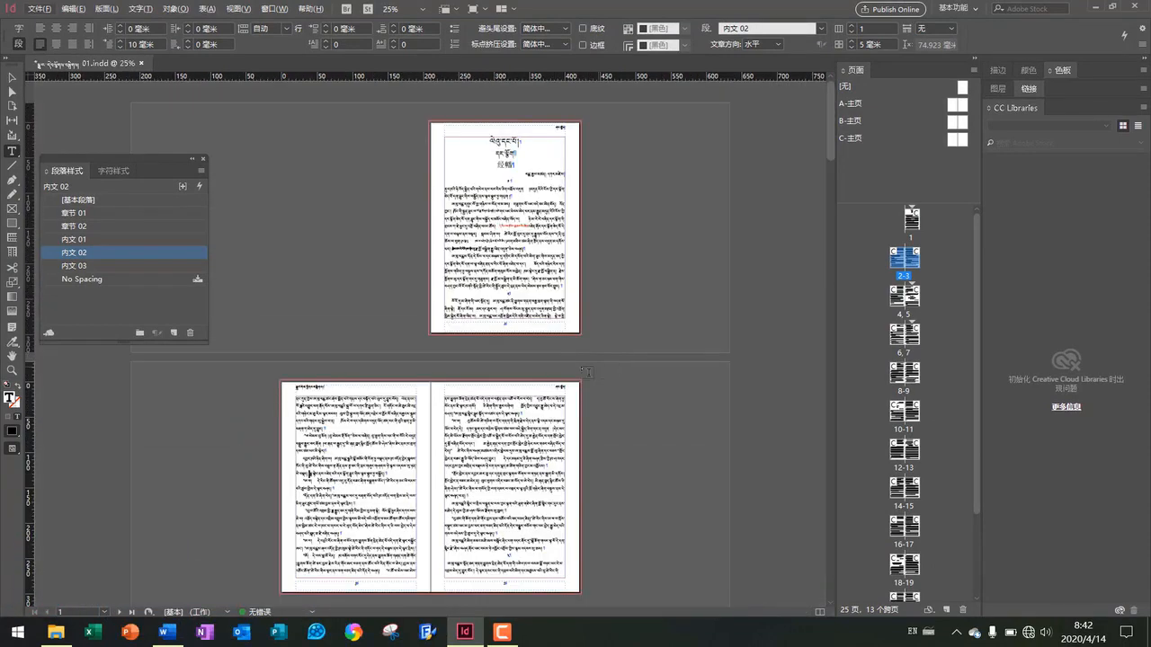
scroll(515, 431, up, 2)
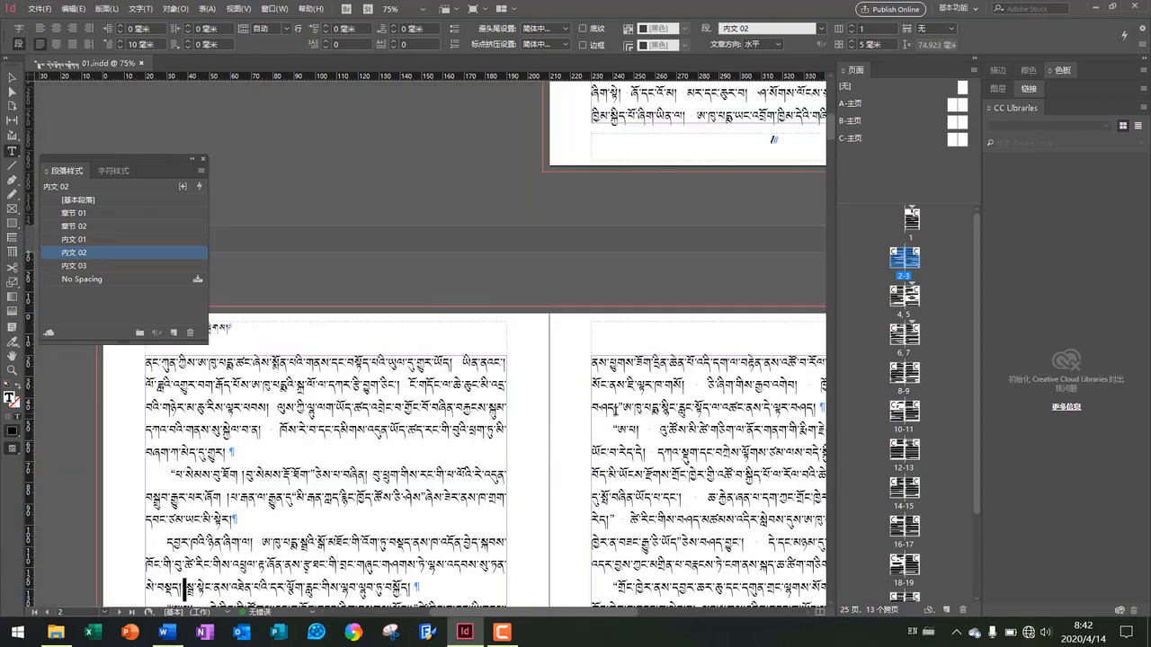
scroll(618, 409, down, 1)
scroll(651, 366, up, 2)
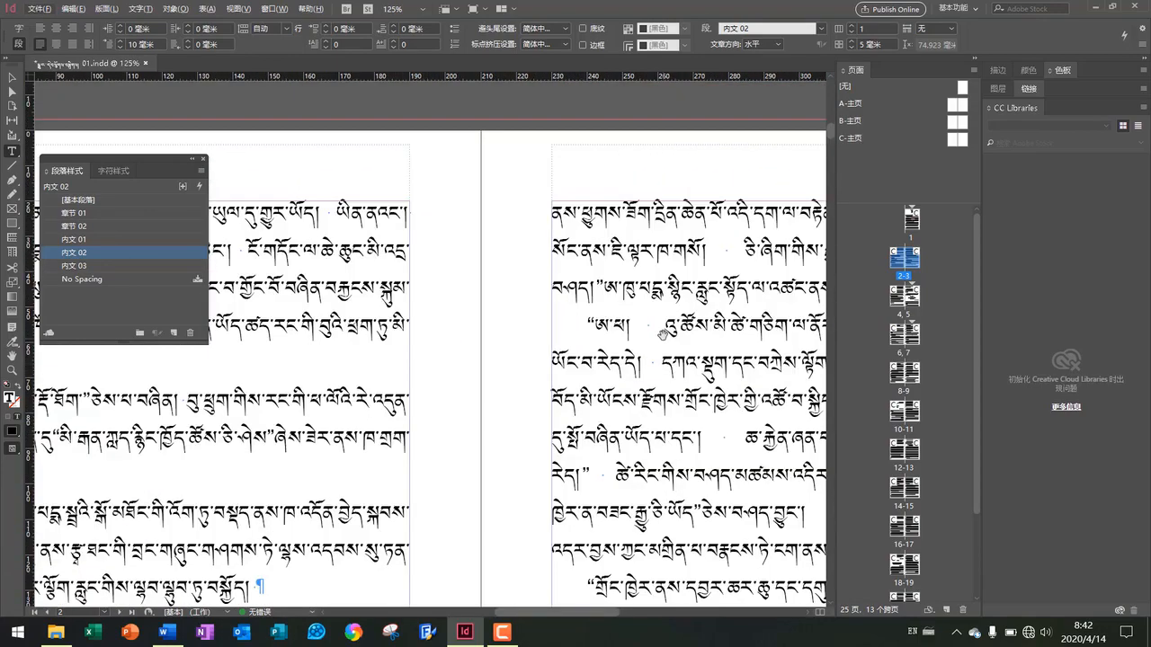
scroll(594, 431, down, 6)
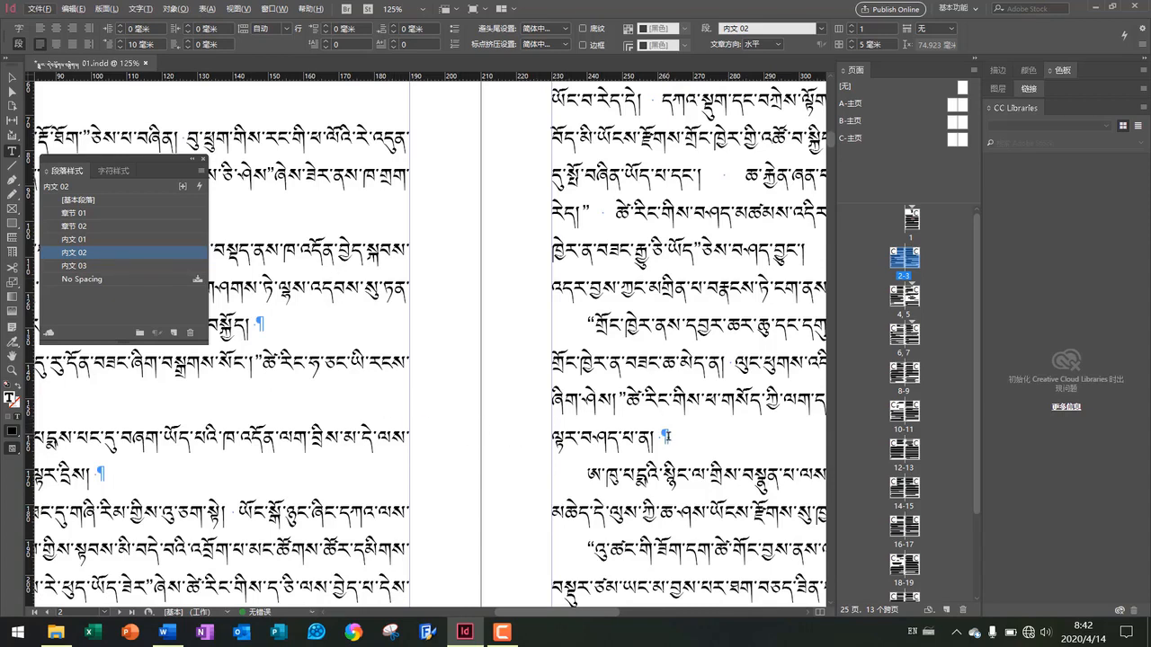
scroll(662, 429, down, 1)
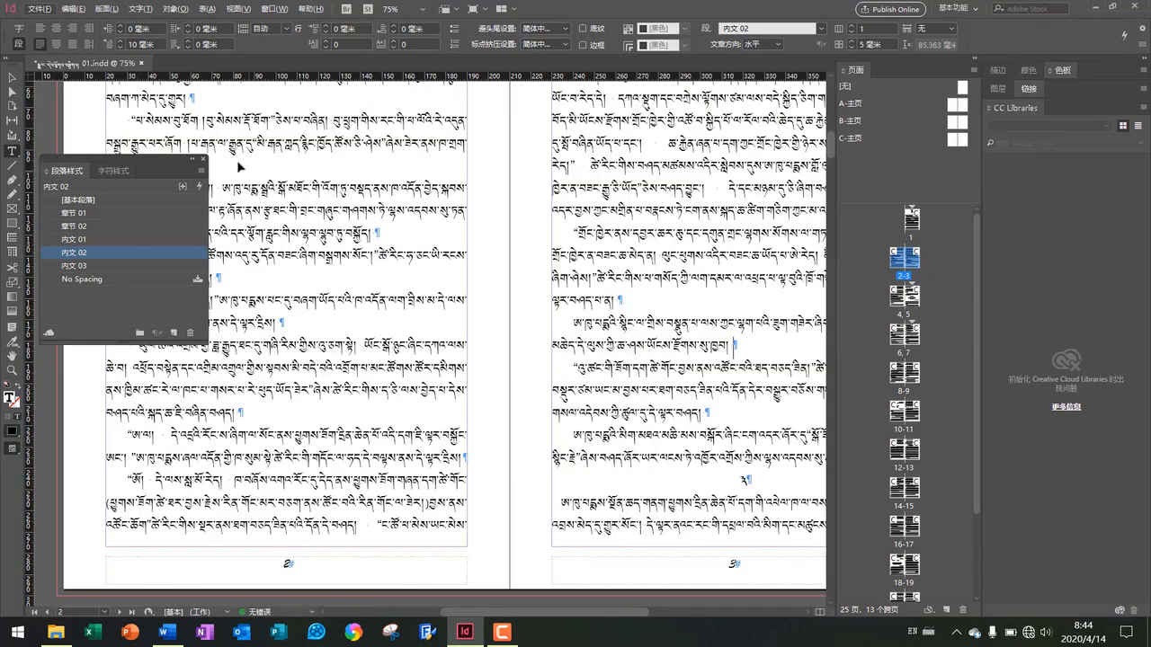
scroll(239, 164, left, 2)
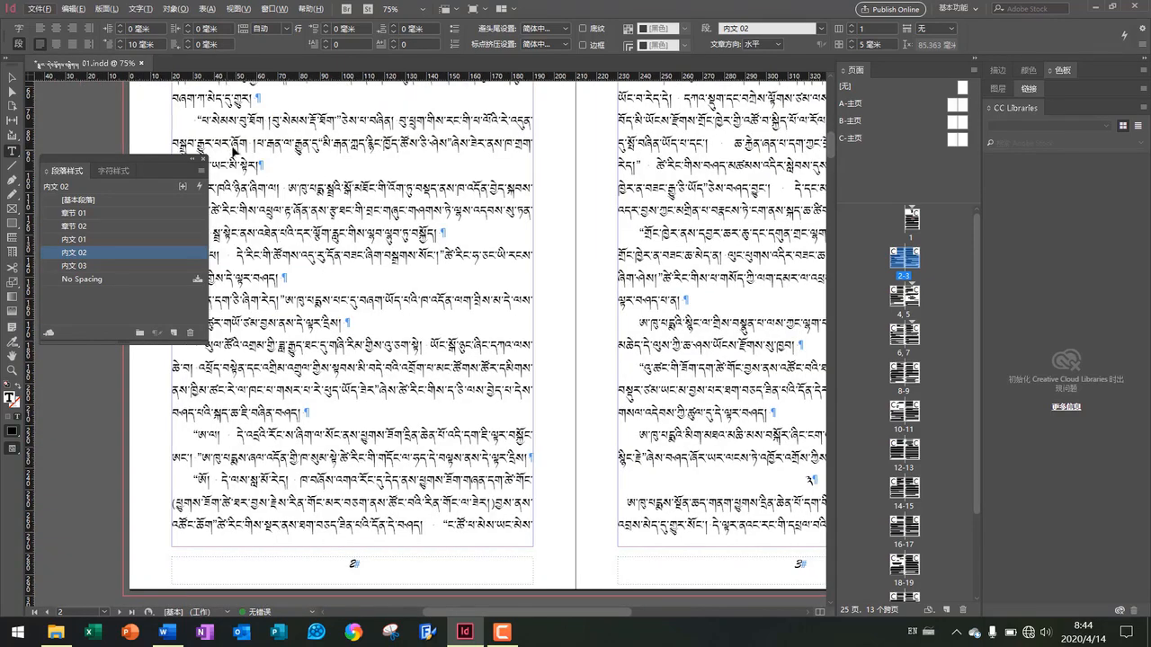
scroll(278, 154, left, 1)
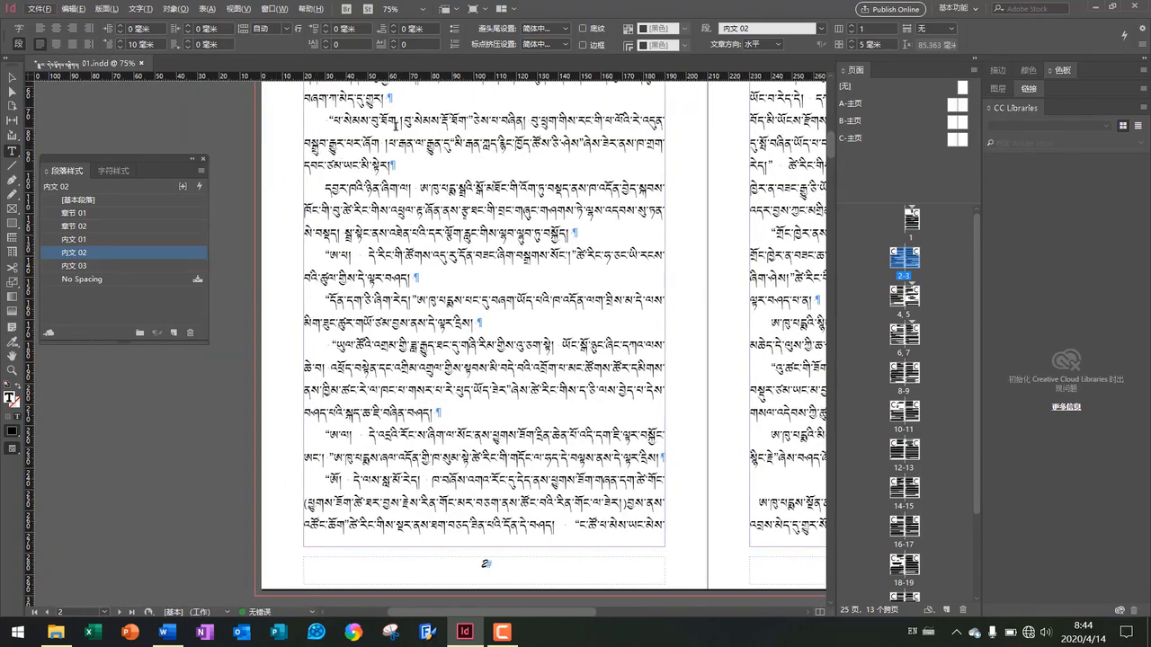
scroll(396, 126, up, 6)
scroll(411, 123, up, 1)
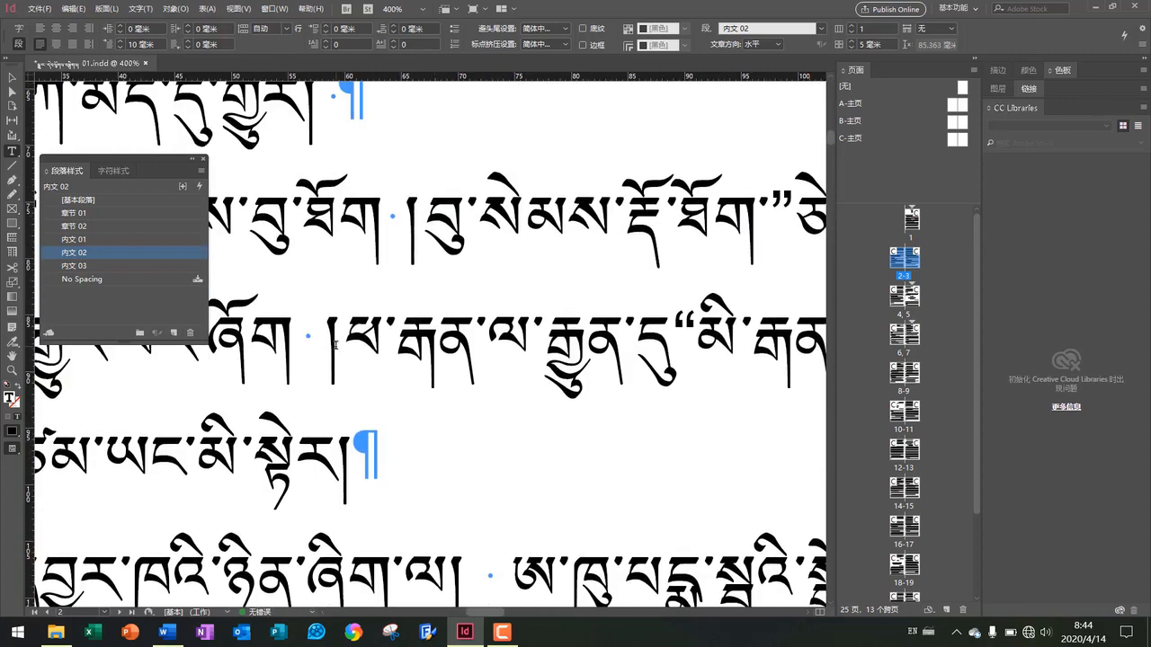
scroll(362, 374, down, 1)
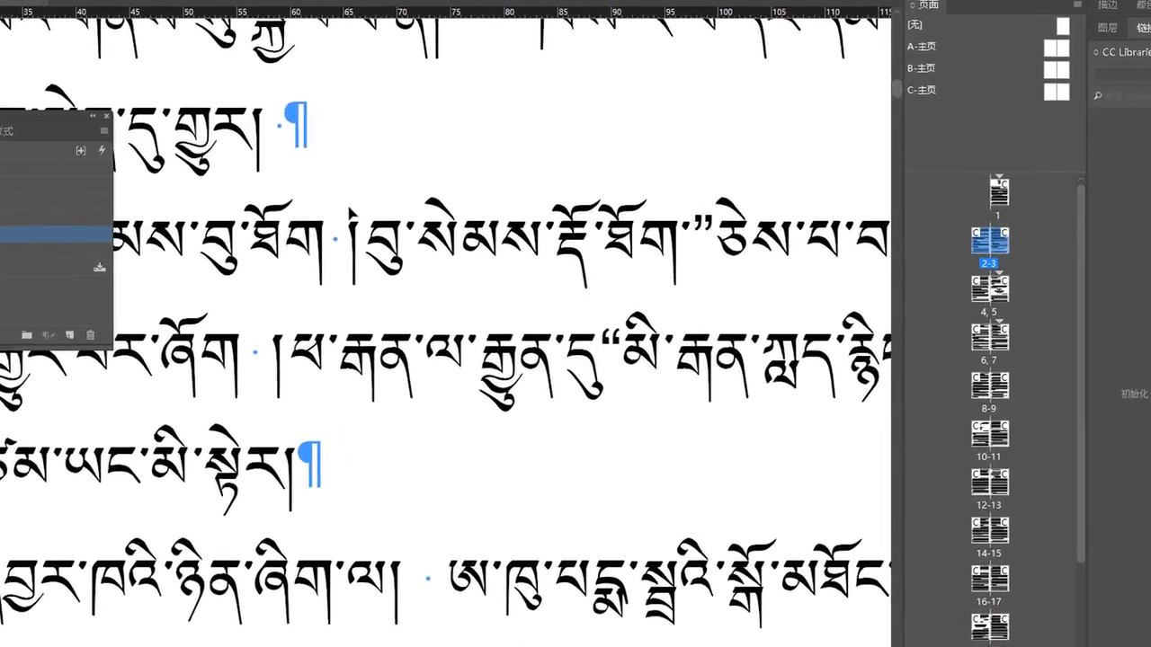
Open Find/Change and enter the Tibetan shad sequence to find and its Tibetan replacement character
key(ctrl+f)
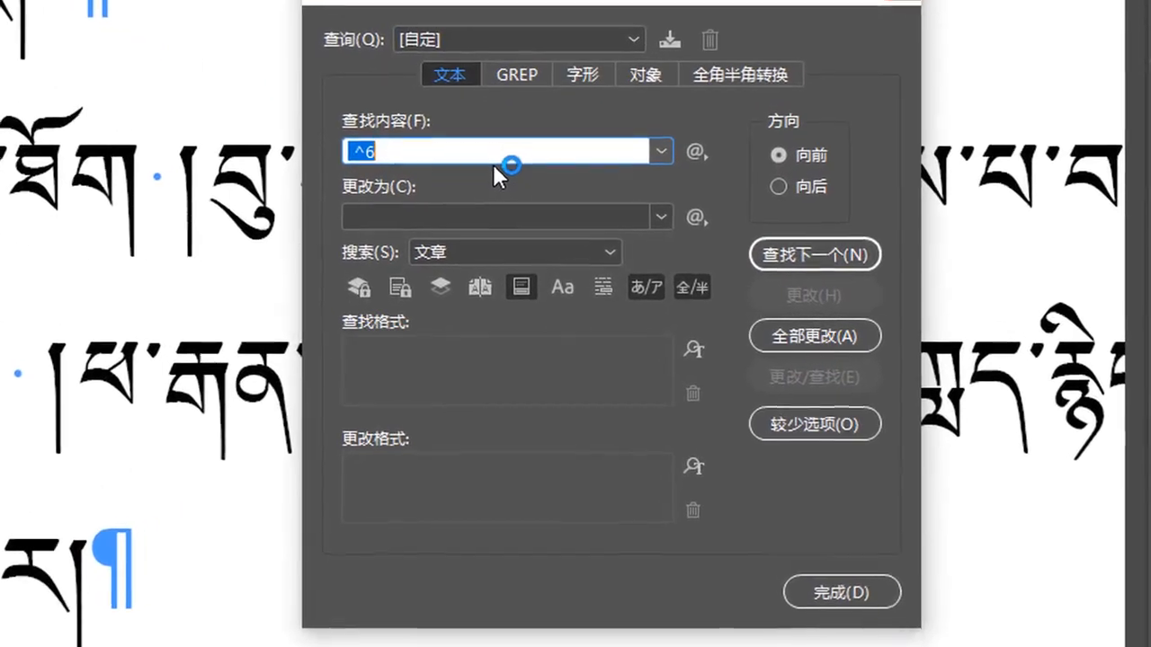
text(ག)
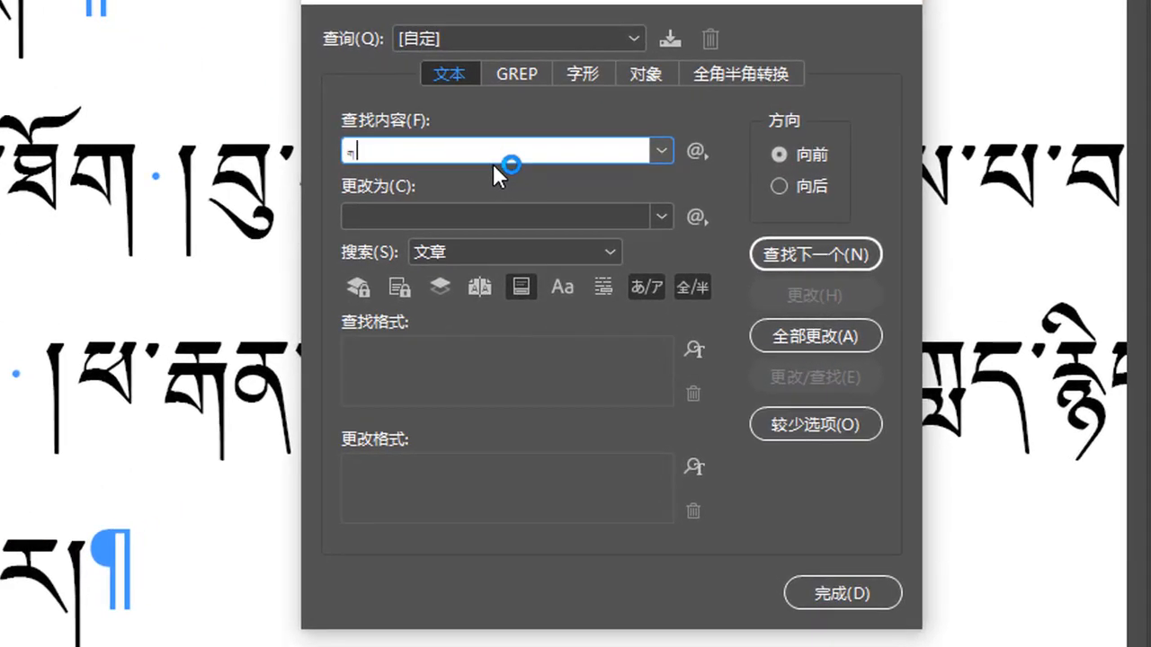
click(417, 217)
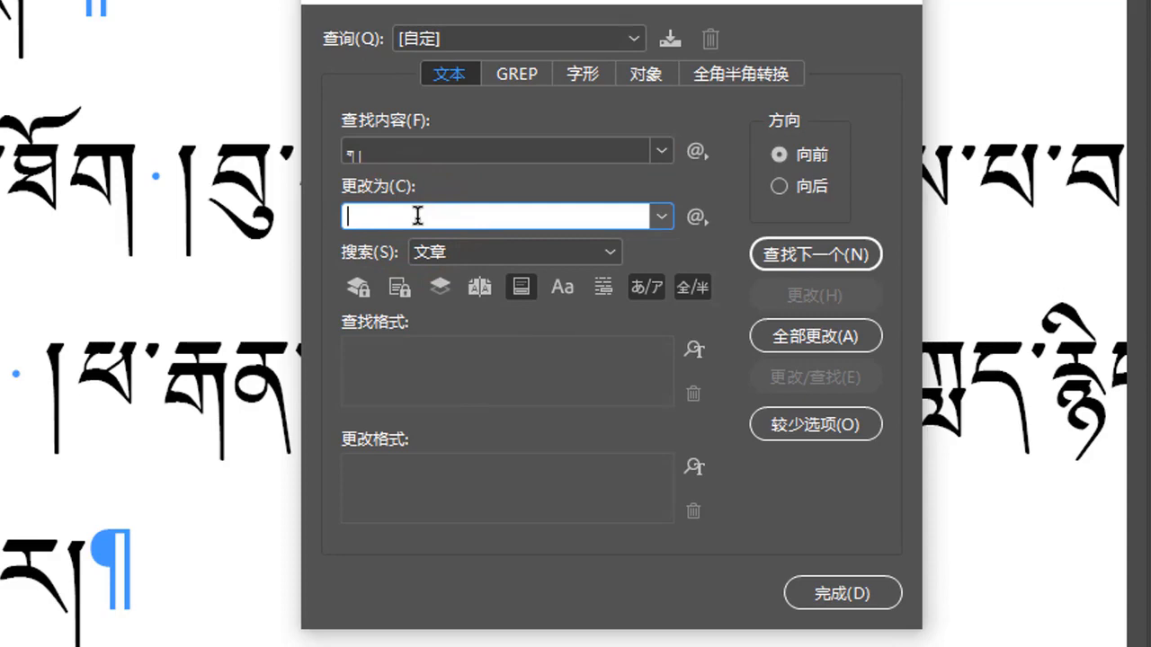
text(ག)
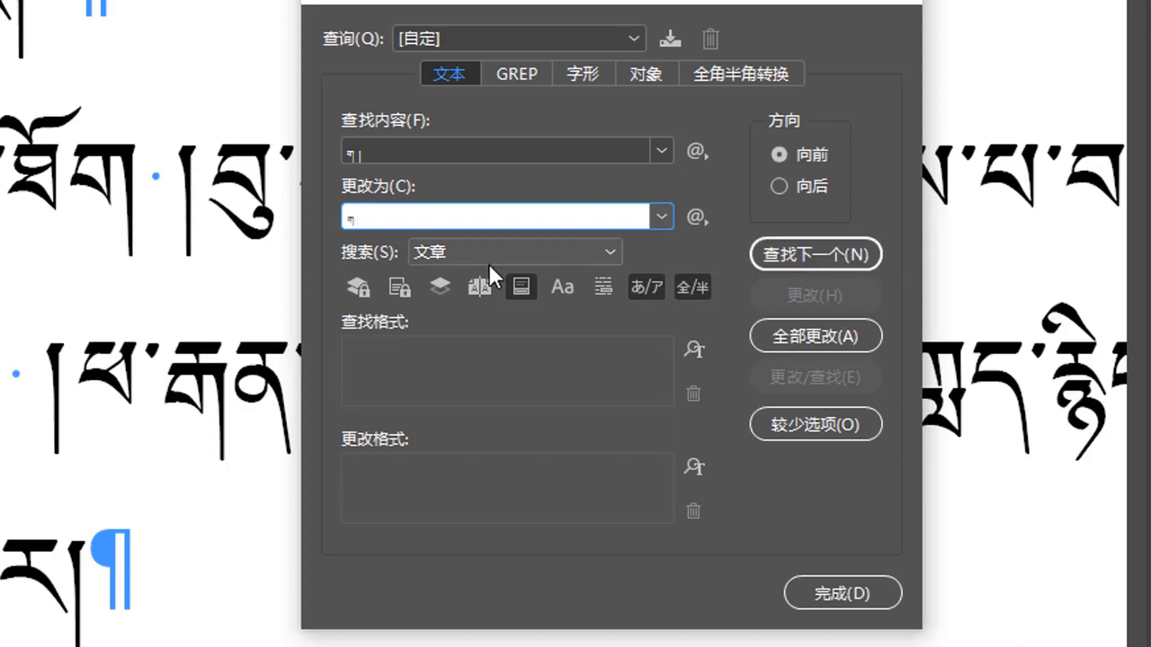
Find the next match, change all occurrences, acknowledge the completion notice, and close the dialog
click(780, 256)
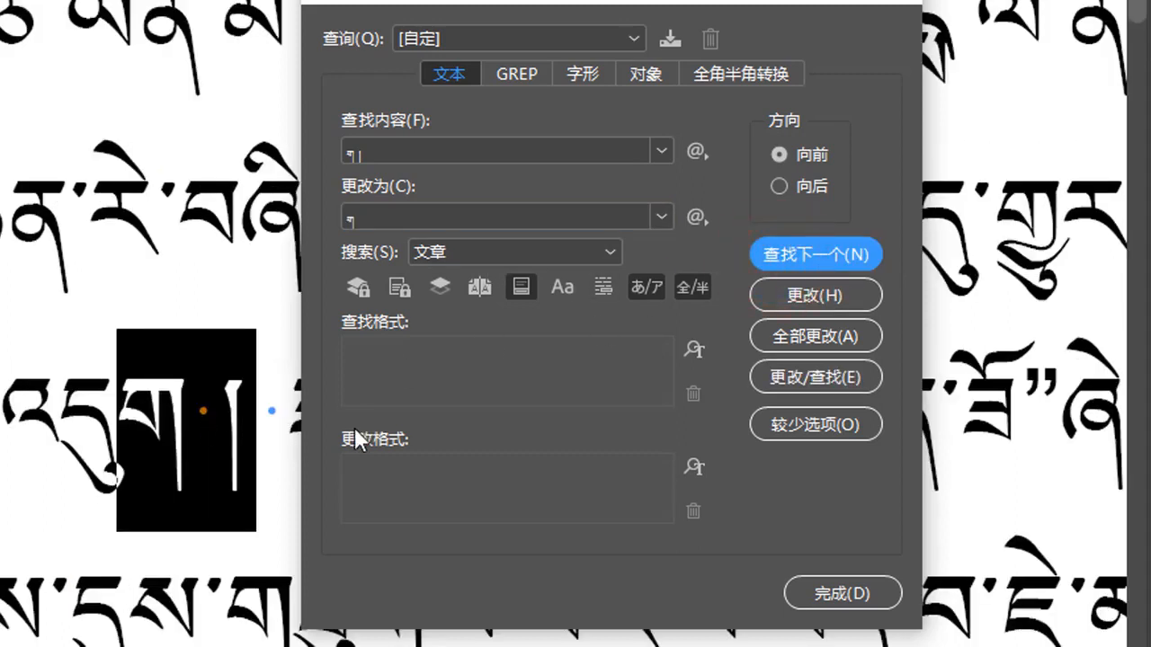
click(818, 337)
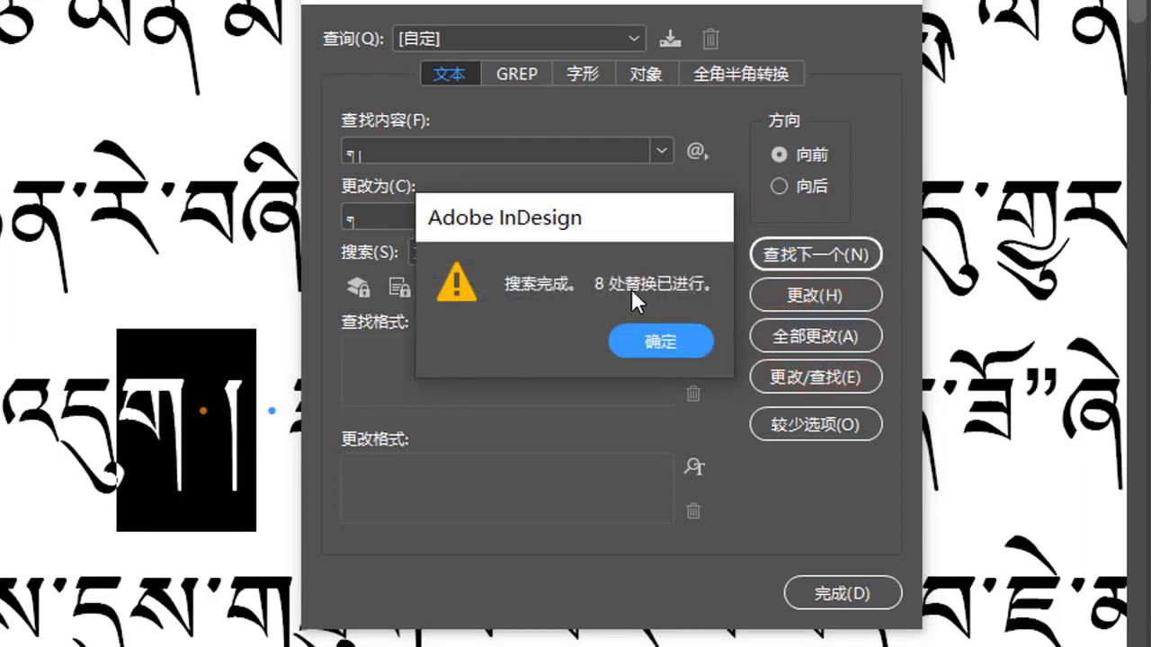
click(662, 344)
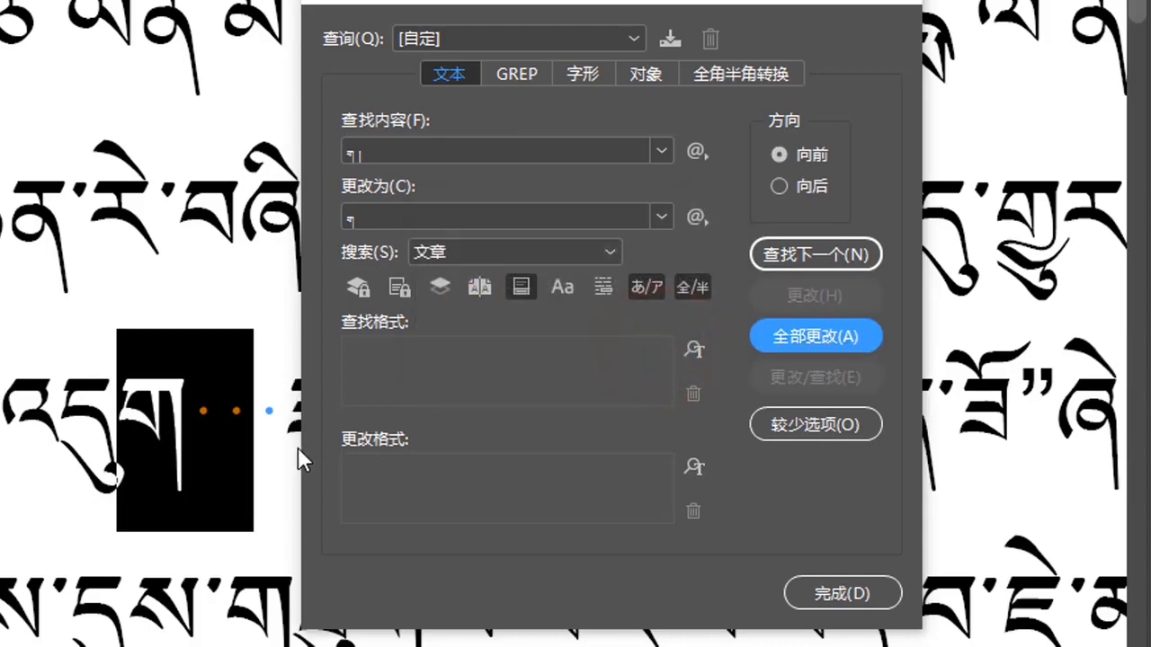
click(270, 416)
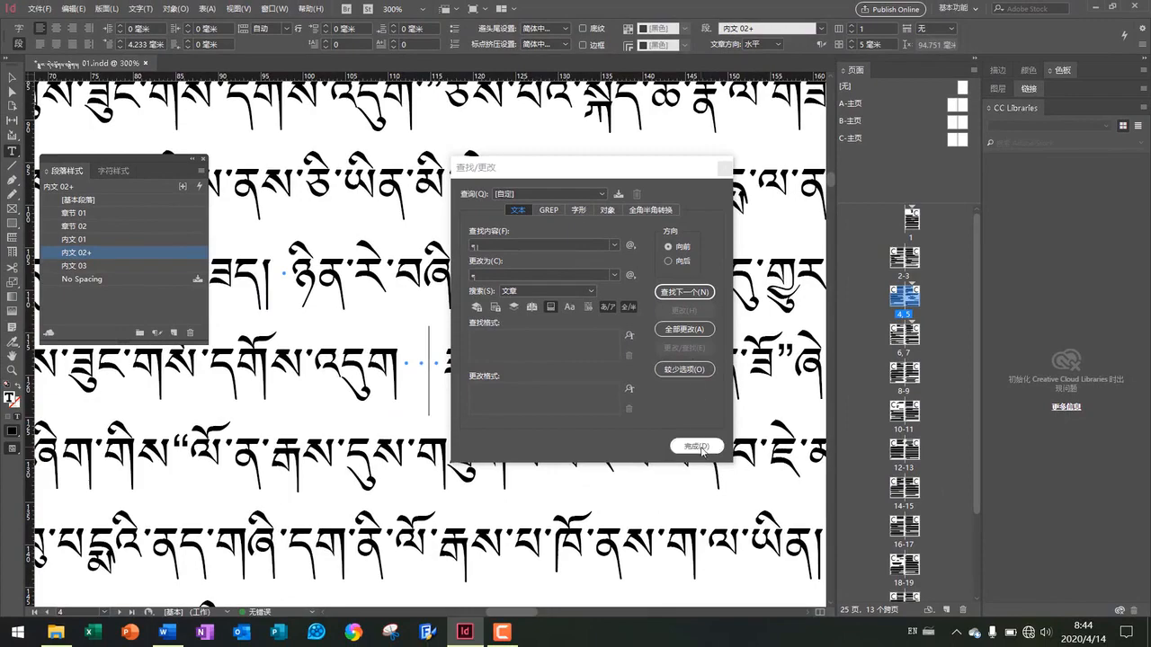
click(823, 577)
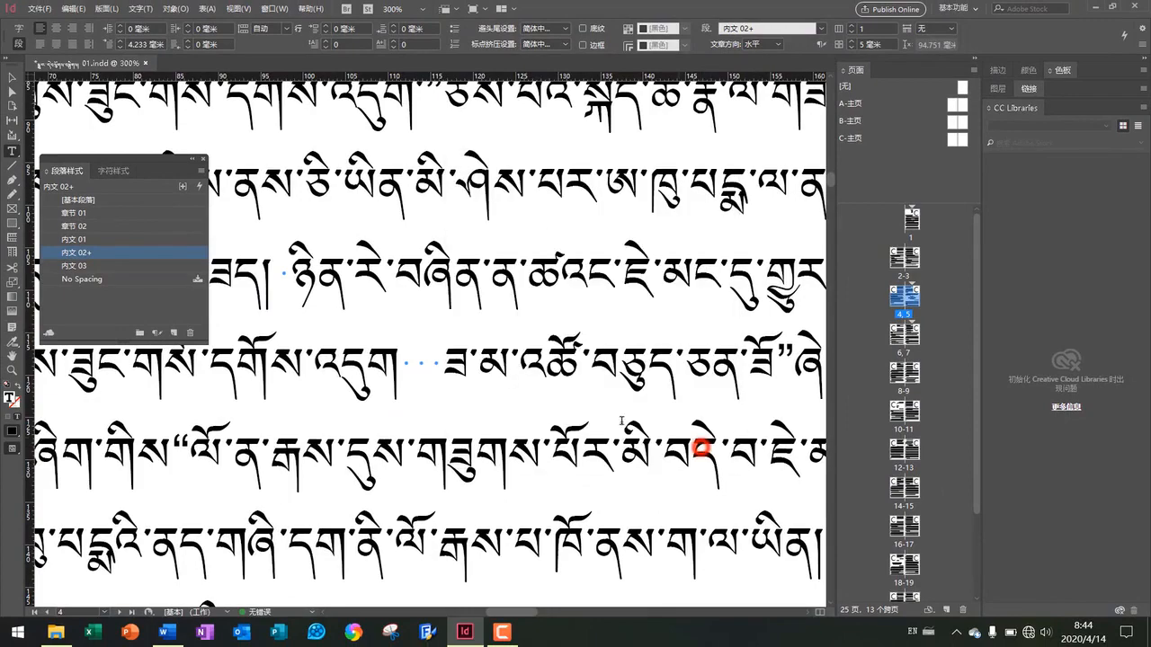
Reopen Find/Change from the text and replace both the find and change entries with a new Tibetan sequence
key(ctrl+minus)
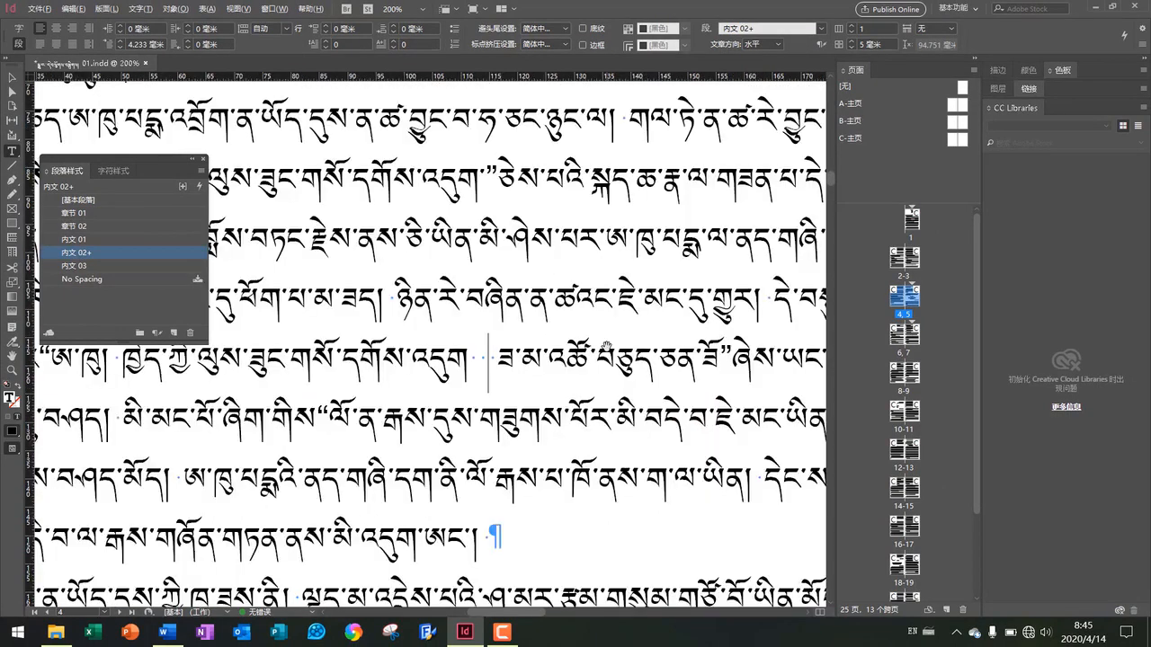
key(ctrl+minus)
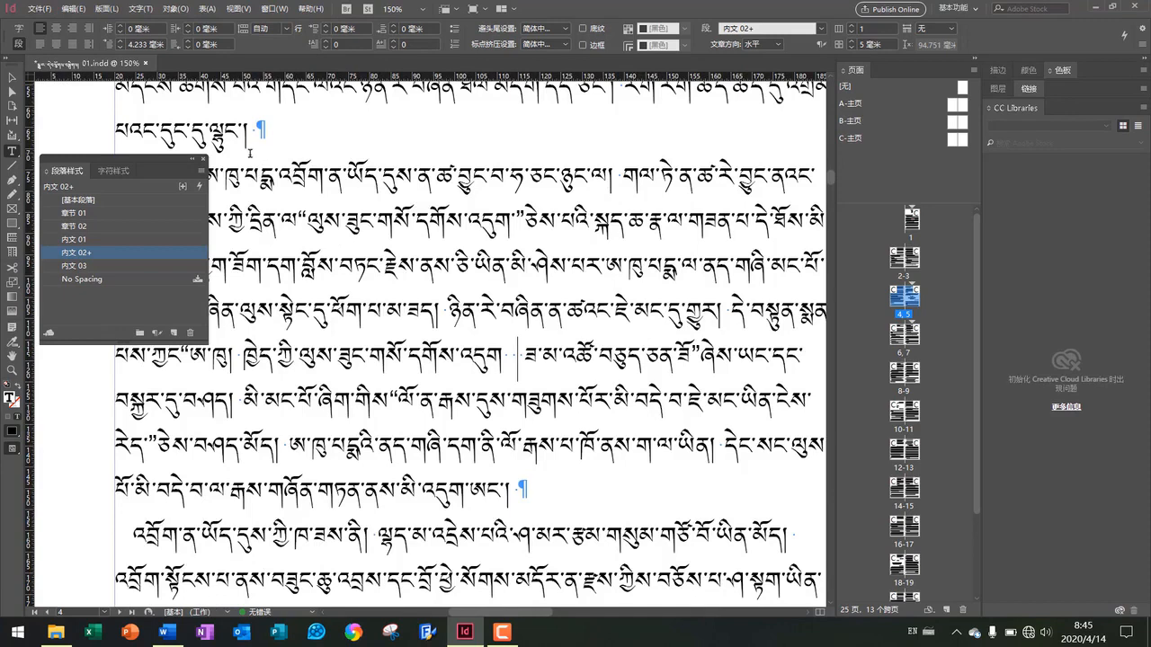
scroll(245, 135, up, 1)
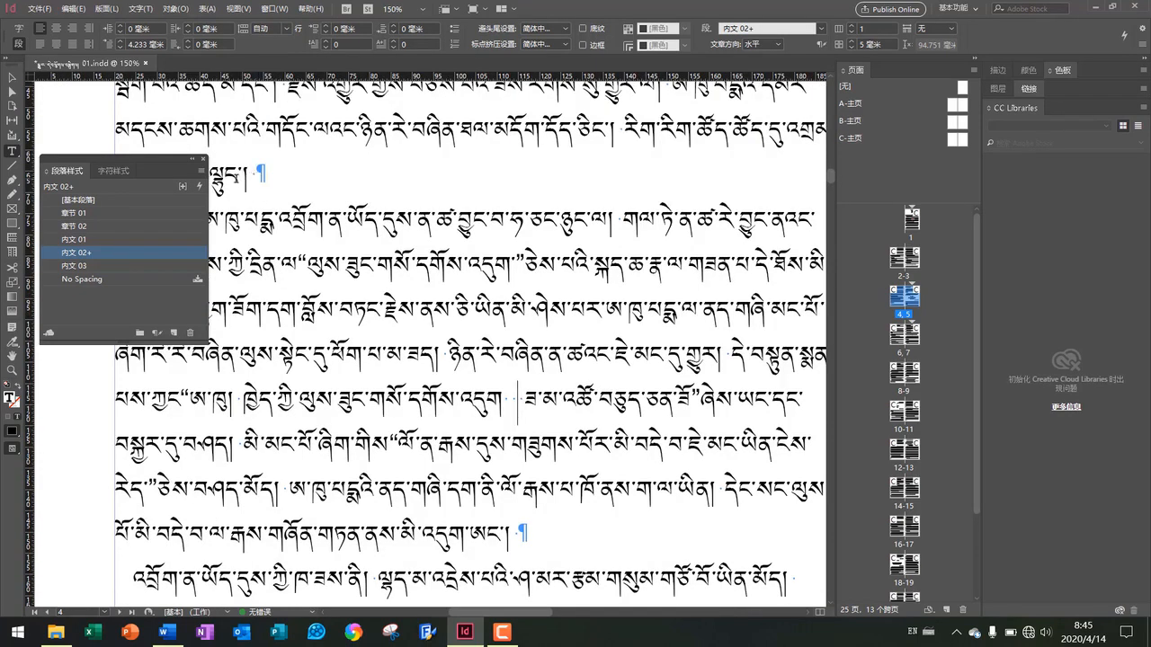
scroll(245, 180, left, 2)
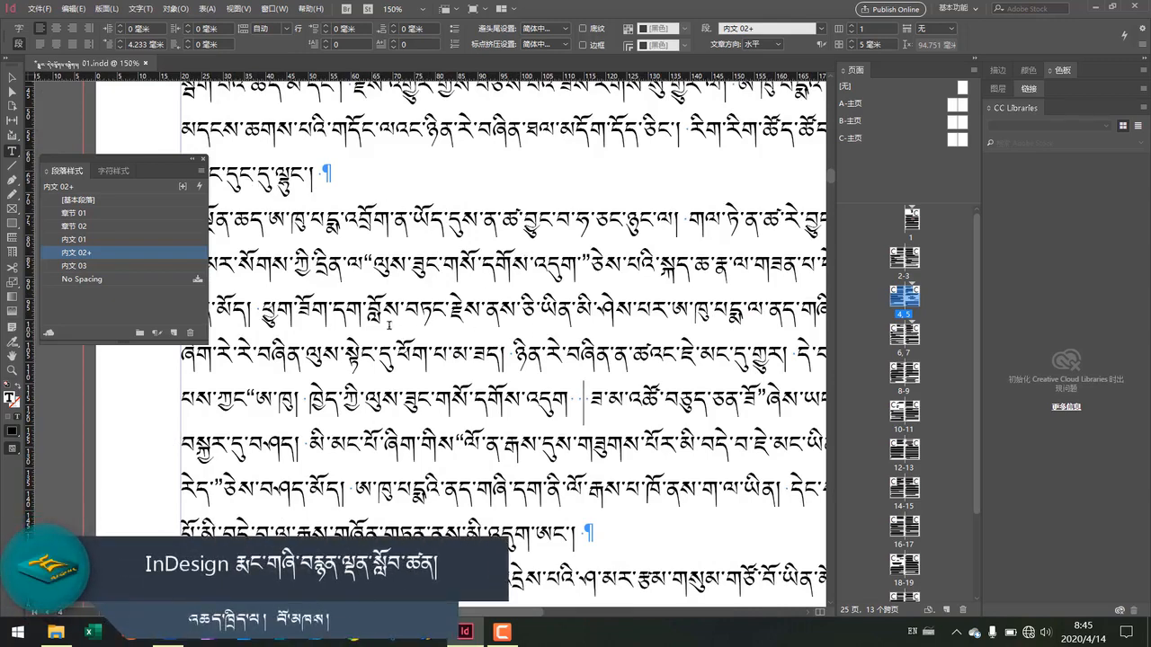
click(533, 284)
key(ctrl+f)
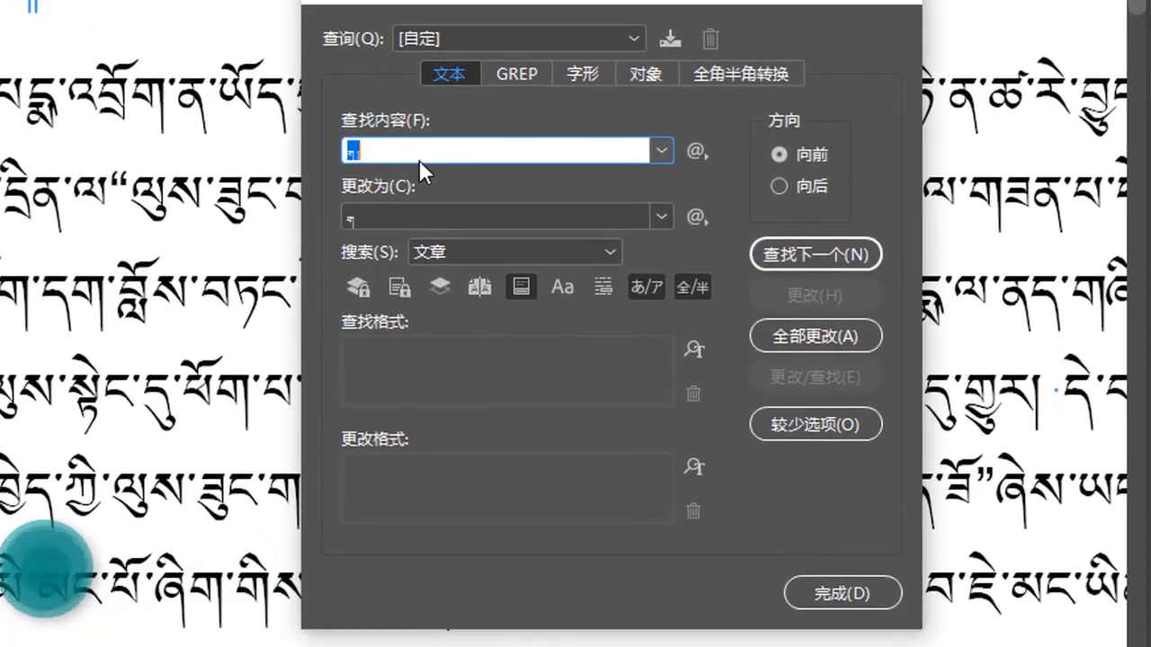
click(457, 199)
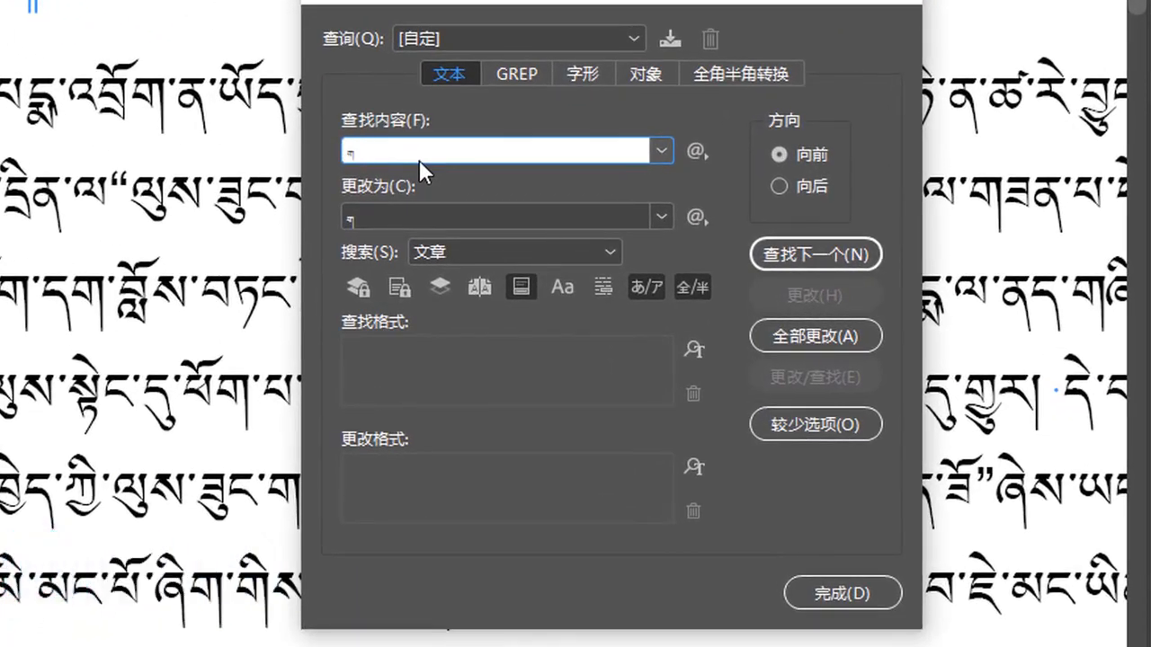
key(BackSpace)
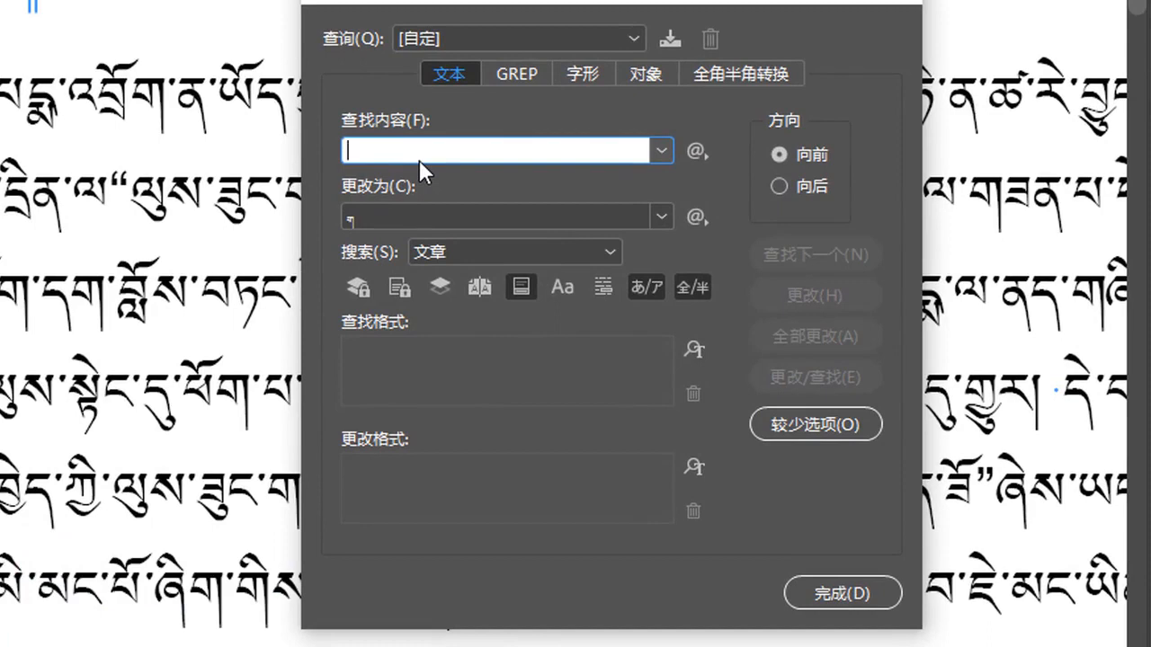
text(=)
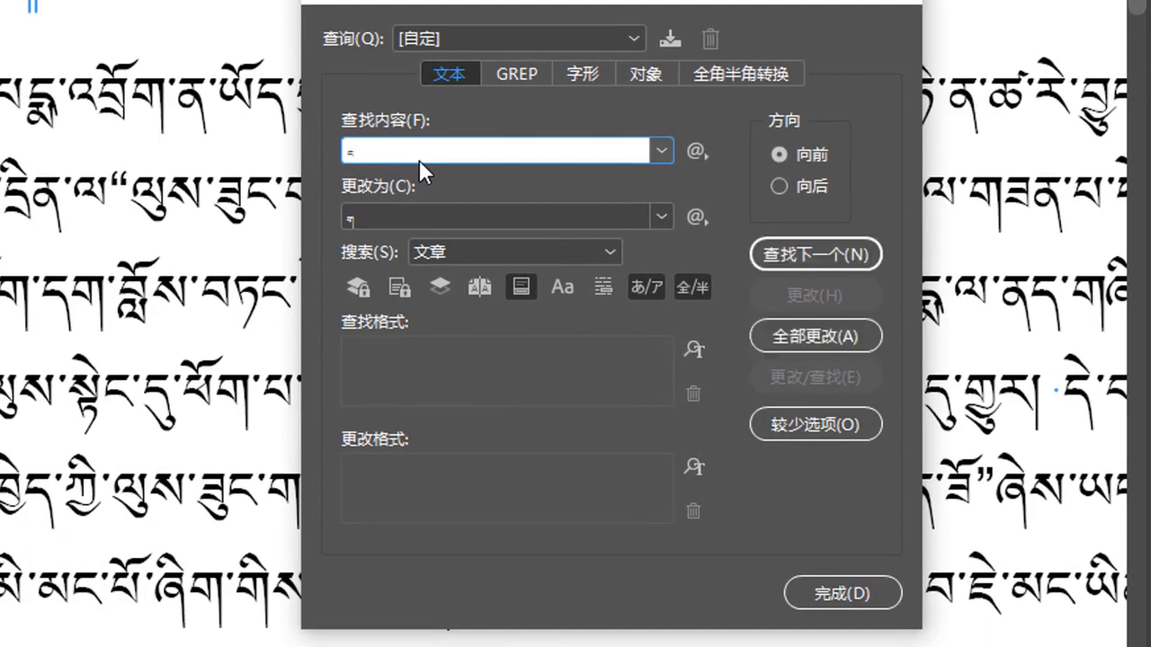
click(397, 215)
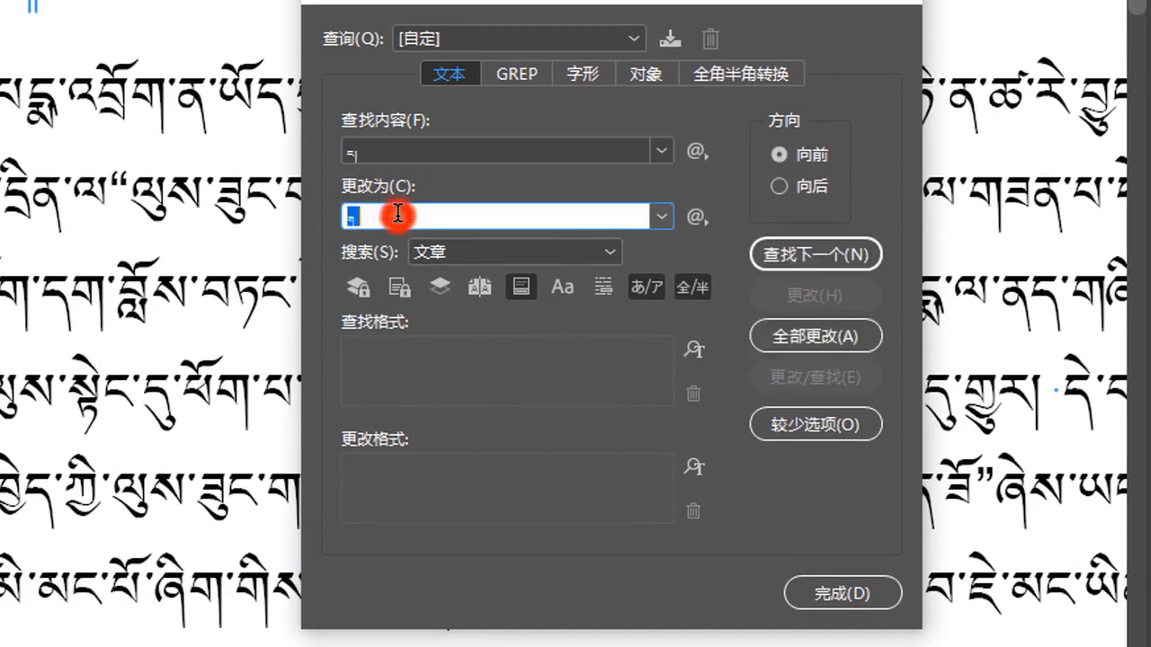
text(=)
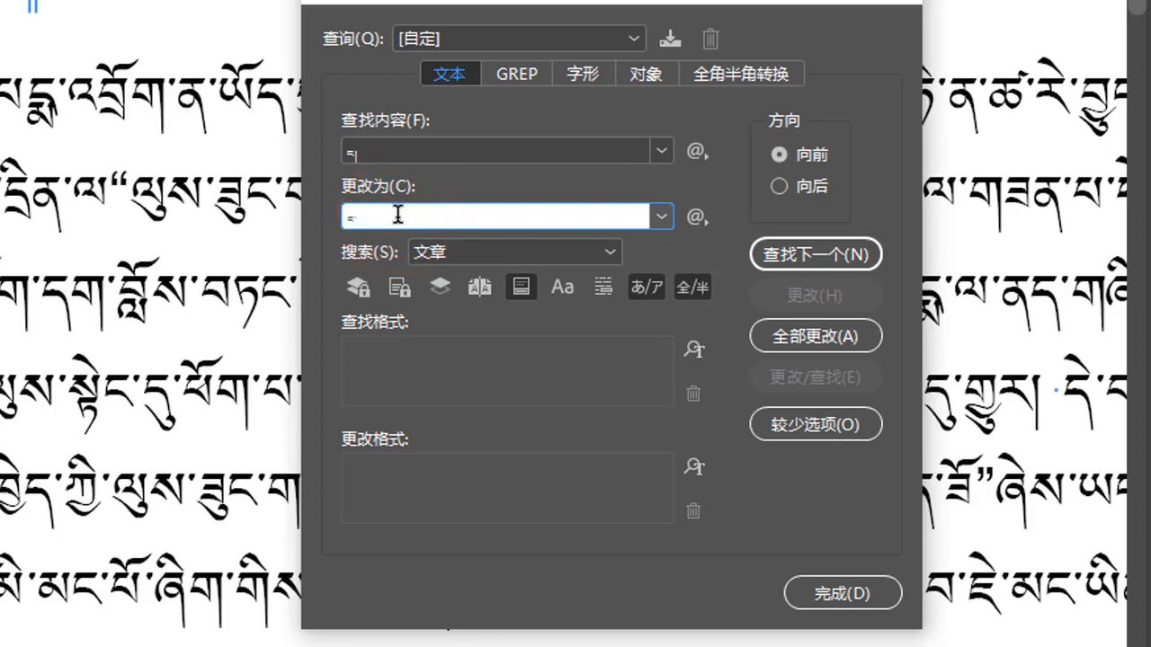
Search for the next match of the new sequence, dismiss the notice, and close the dialog
click(800, 266)
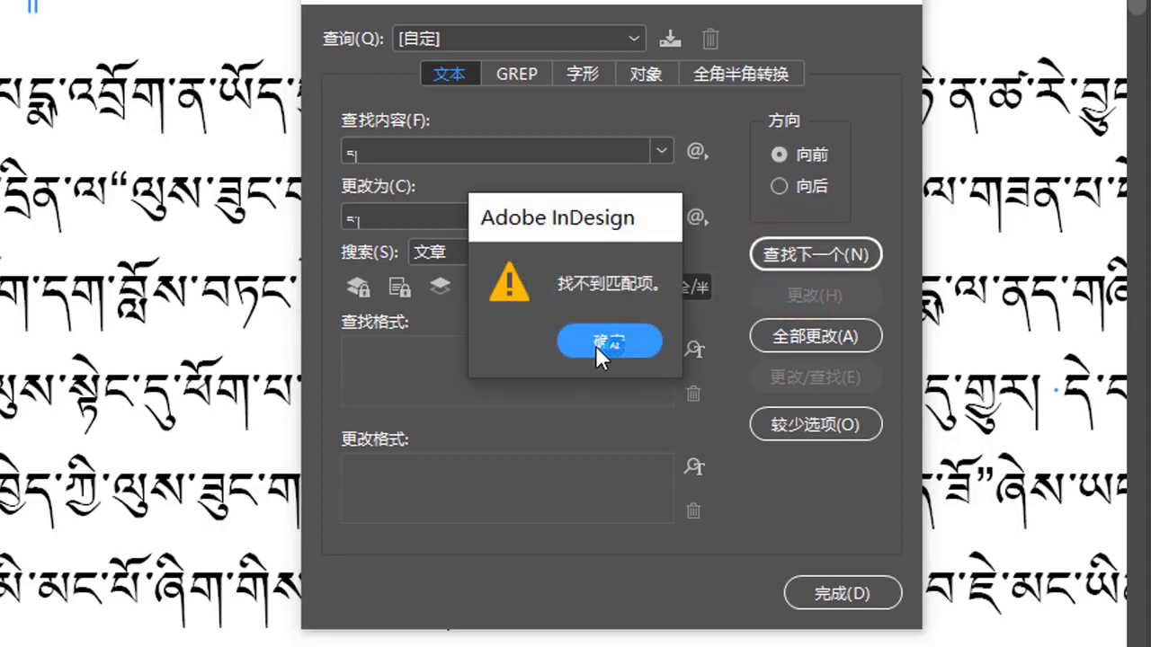
click(595, 342)
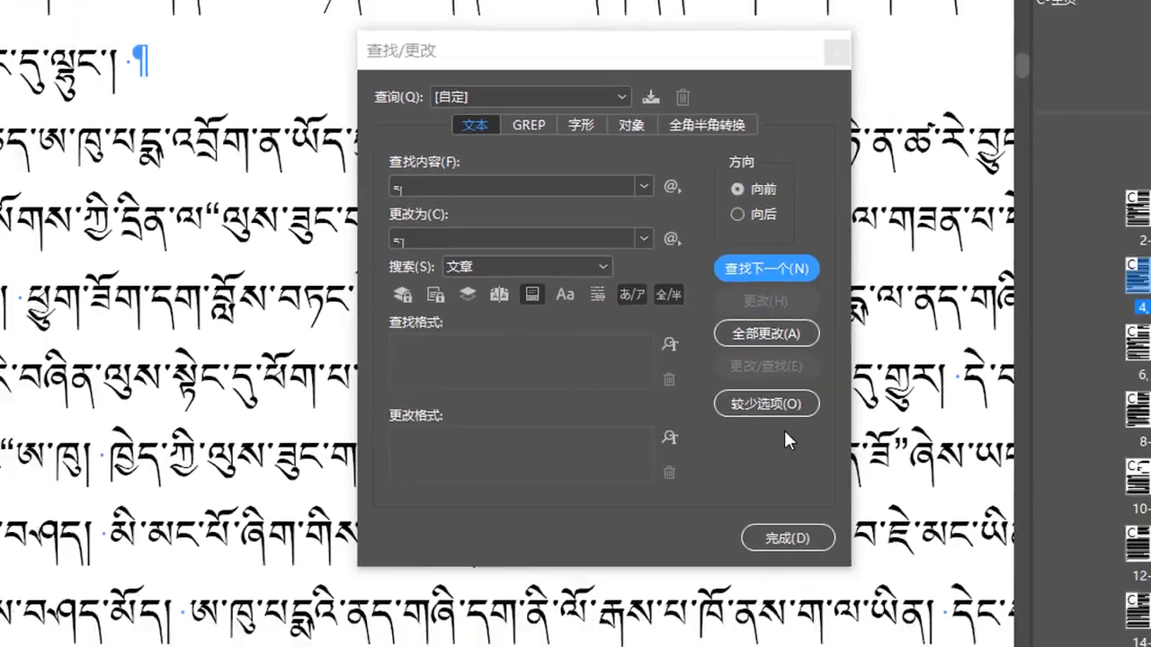
click(788, 539)
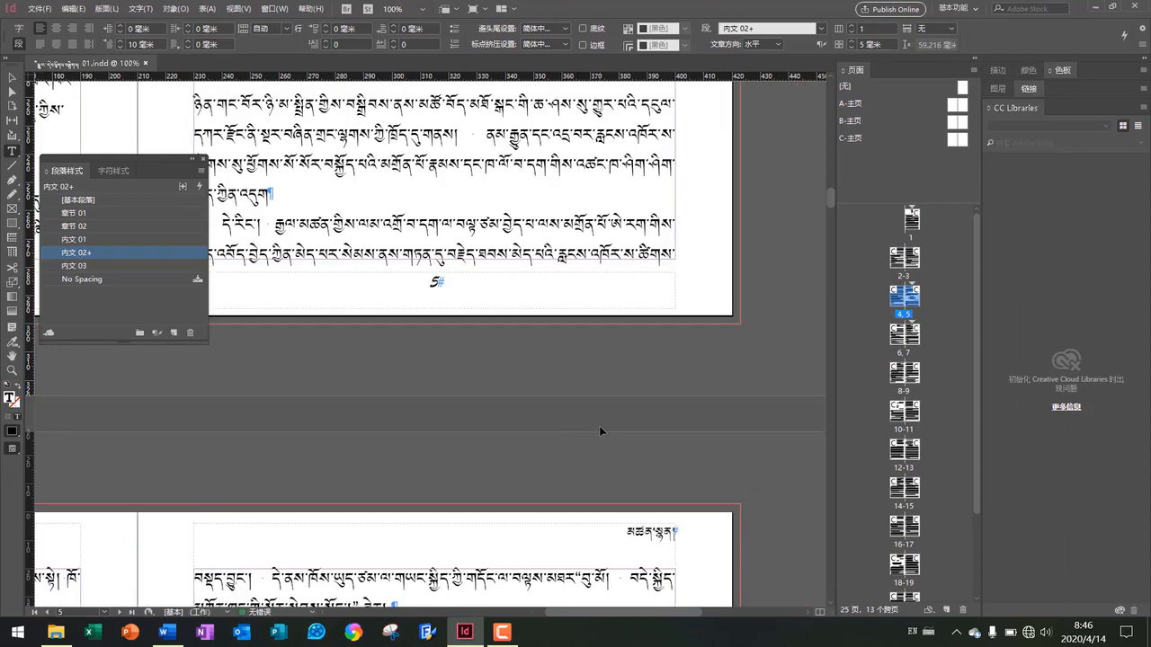
Scroll through the spreads at reduced zoom to inspect the spacing of the Tibetan text
scroll(600, 427, left, 3)
scroll(600, 427, down, 2)
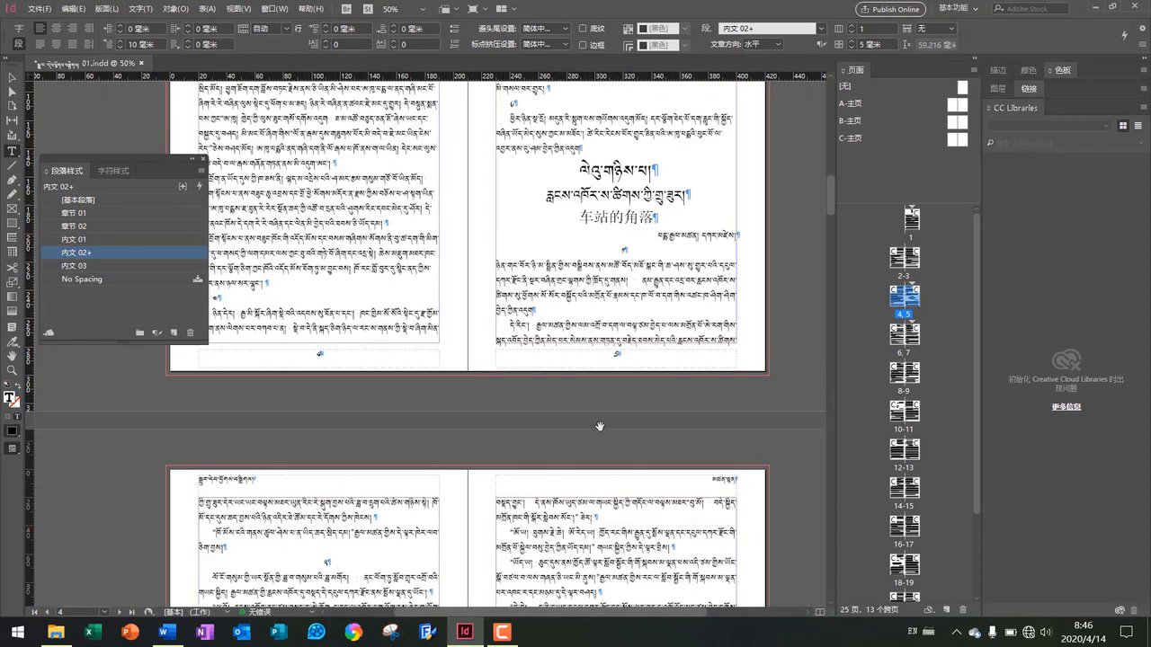
scroll(612, 481, down, 3)
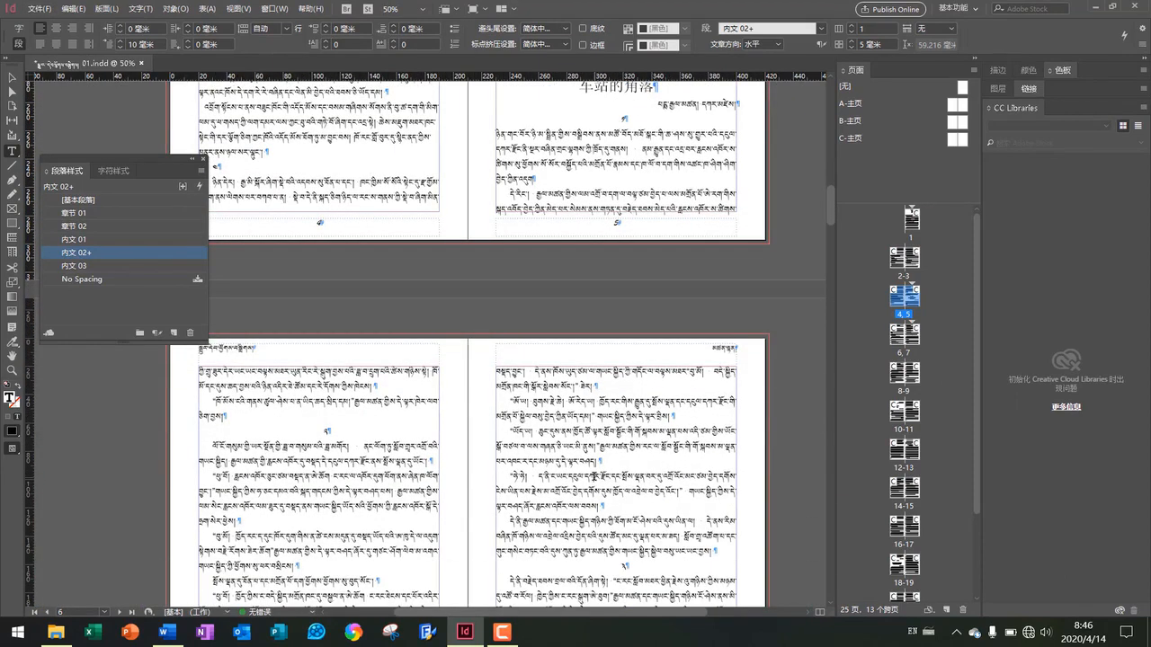
scroll(591, 478, down, 4)
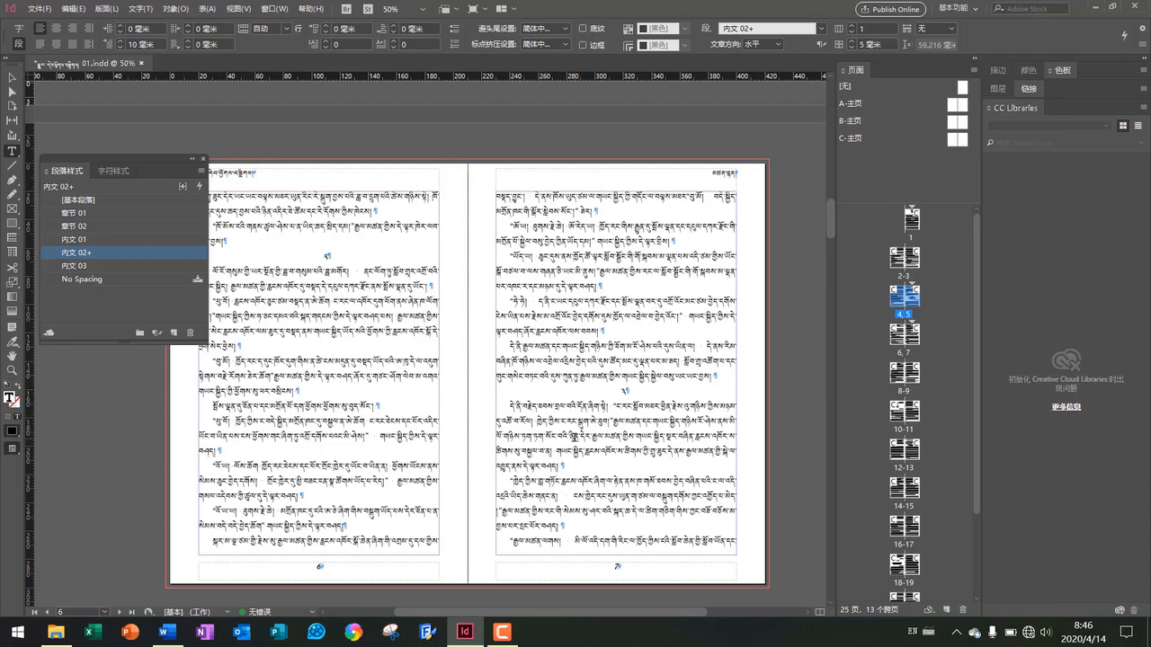
scroll(575, 438, down, 2)
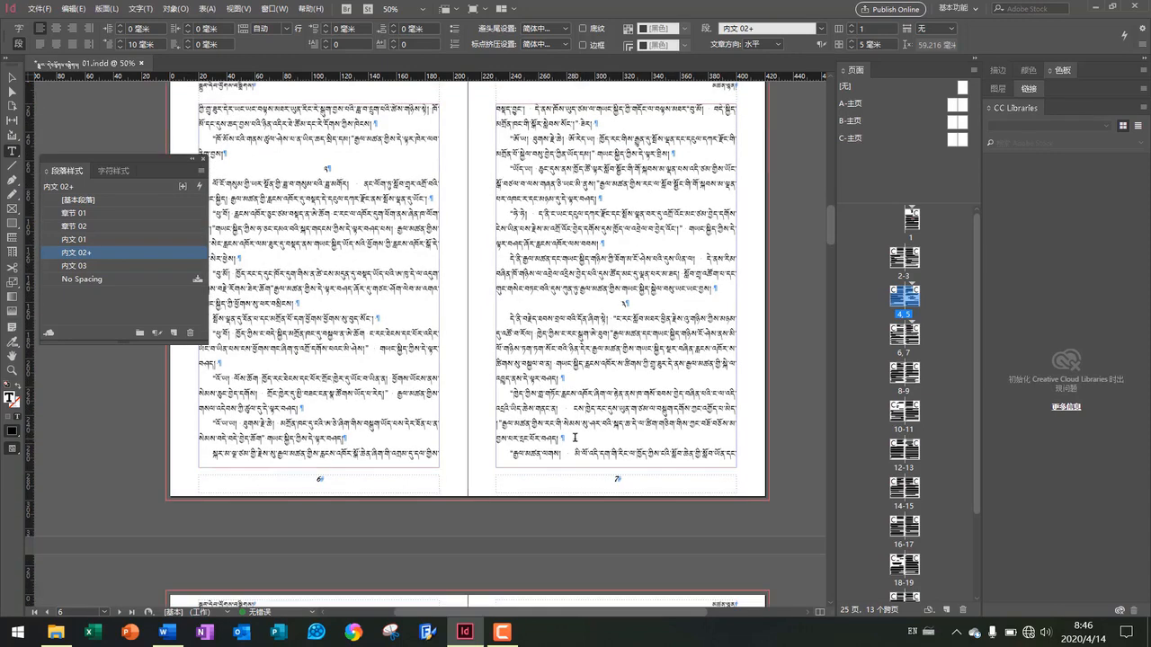
scroll(575, 438, down, 7)
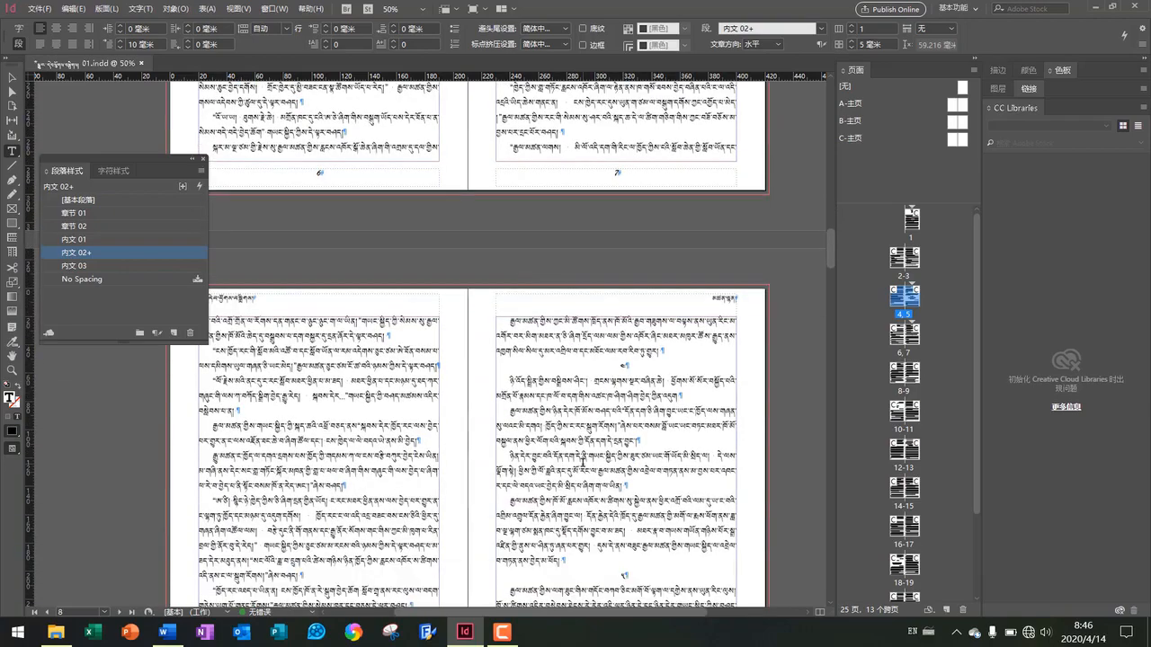
scroll(590, 450, up, 20)
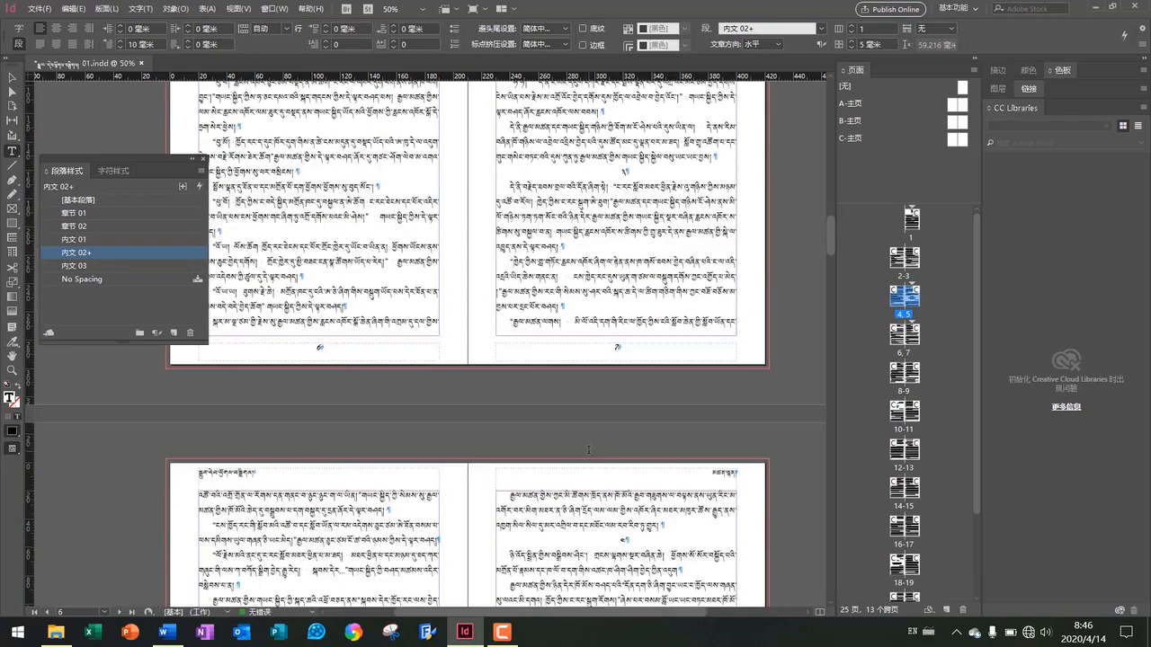
scroll(589, 449, up, 14)
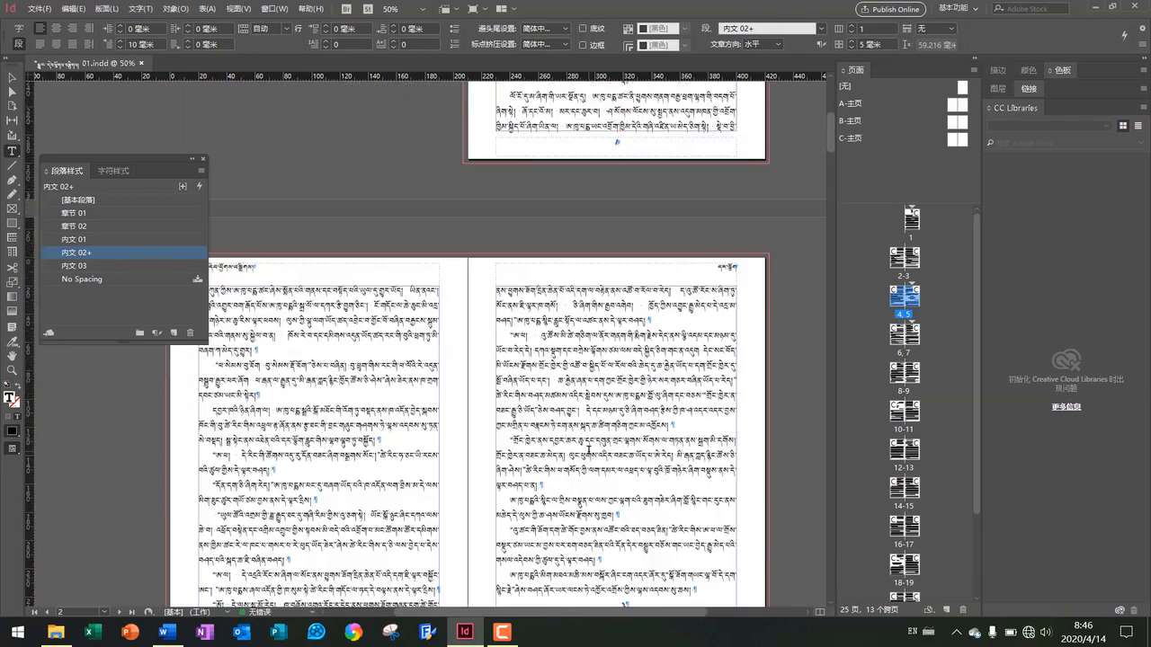